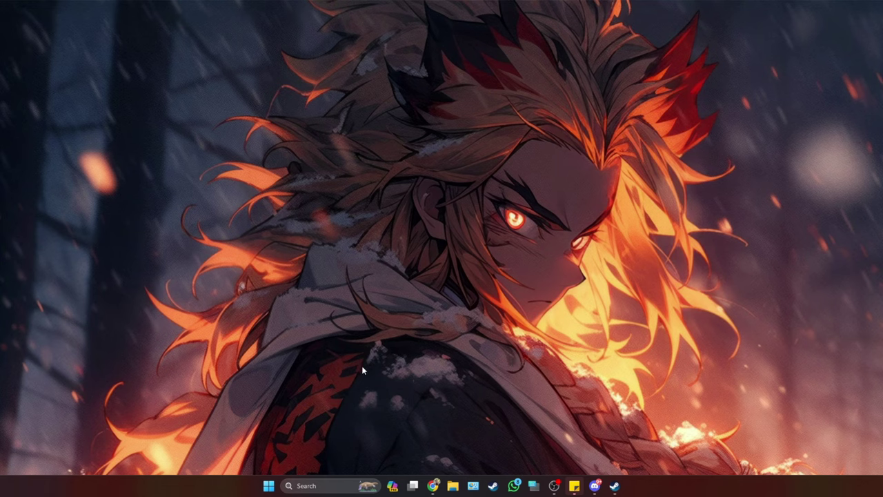
- Cycle through the Chrome tabs for OpenIV, Script Hook V .NET, Script Hook V, Simple Trainer and Civic Type-R
{"action": "left_click", "coordinate": [432, 486]}
{"action": "left_click", "coordinate": [8, 9]}
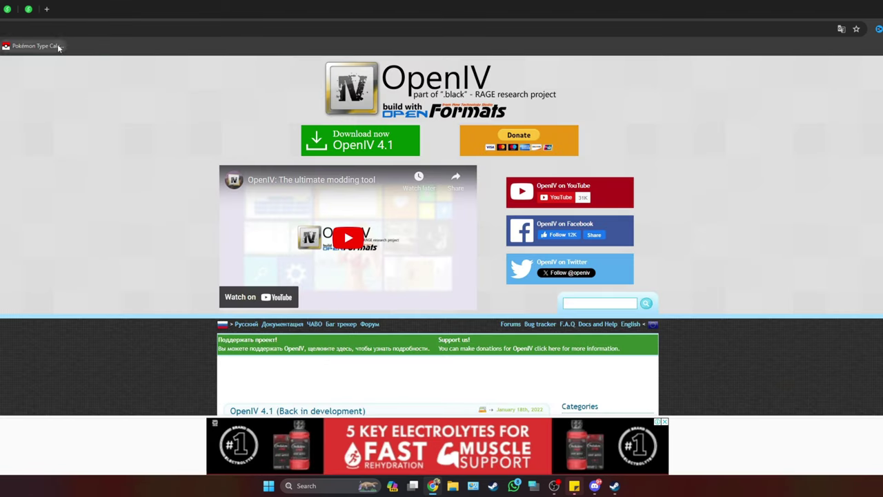
{"action": "key", "text": "ctrl+Tab"}
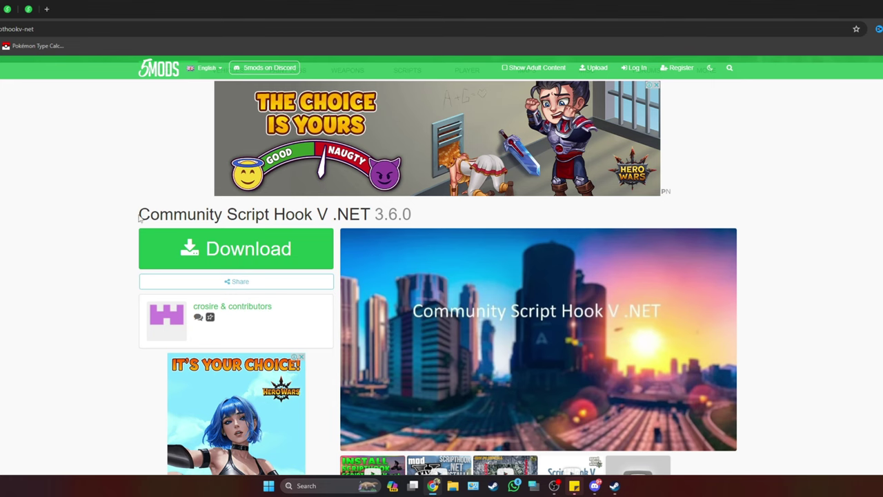
{"action": "key", "text": "ctrl+Tab"}
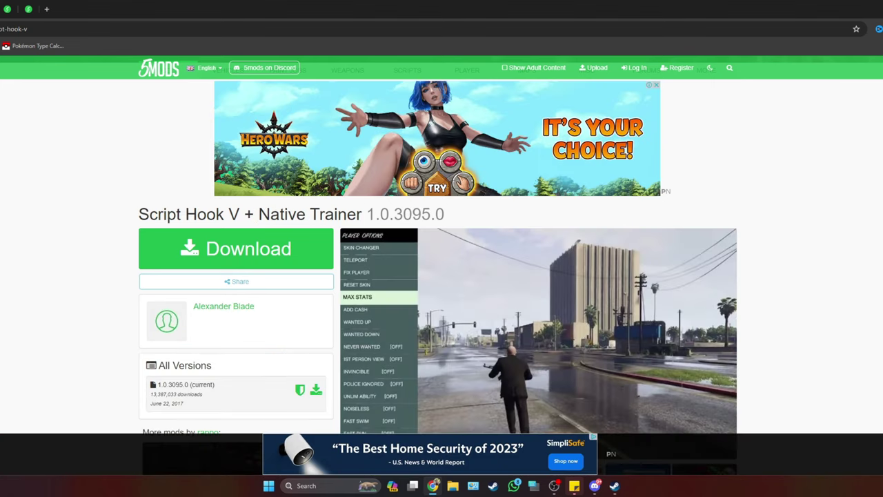
{"action": "left_click_drag", "start_coordinate": [131, 215], "coordinate": [209, 202]}
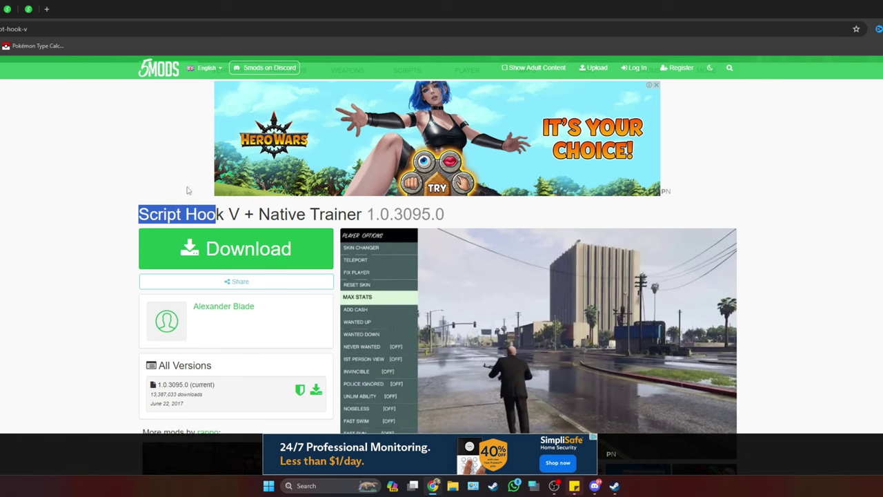
{"action": "key", "text": "ctrl+Tab"}
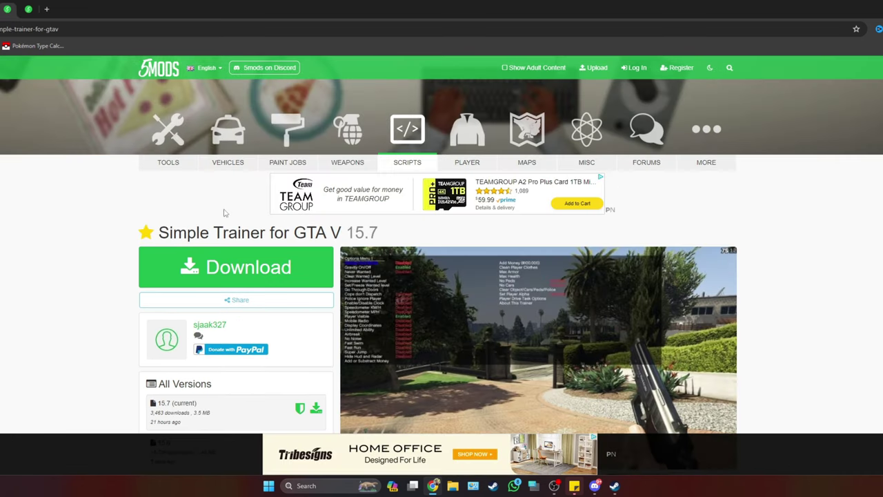
{"action": "key", "text": "ctrl+Tab"}
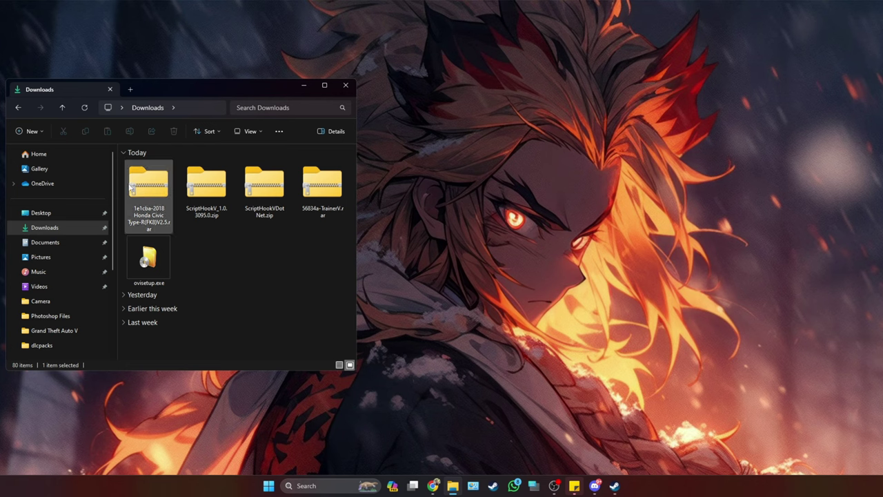
- Extract the Civic, ScriptHookV and TrainerV archives into separate folders with 7-Zip's Extract to option
{"action": "left_click", "coordinate": [126, 183]}
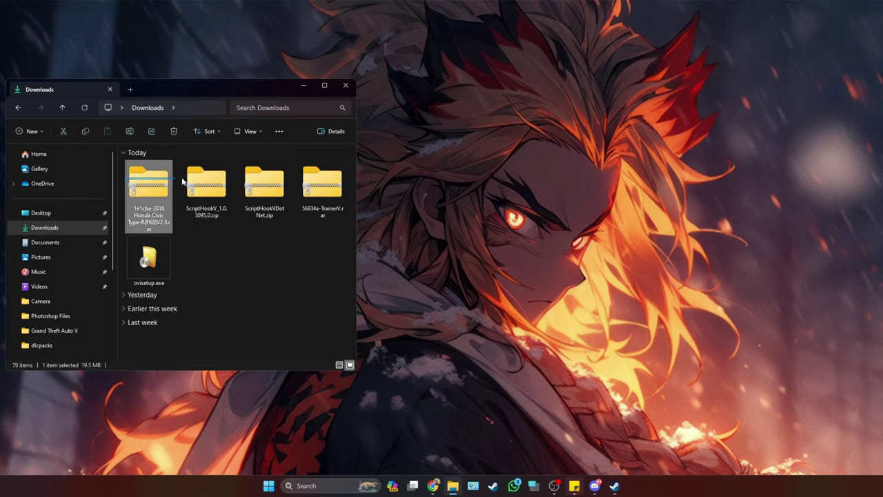
{"action": "left_click", "coordinate": [322, 193], "text": "shift"}
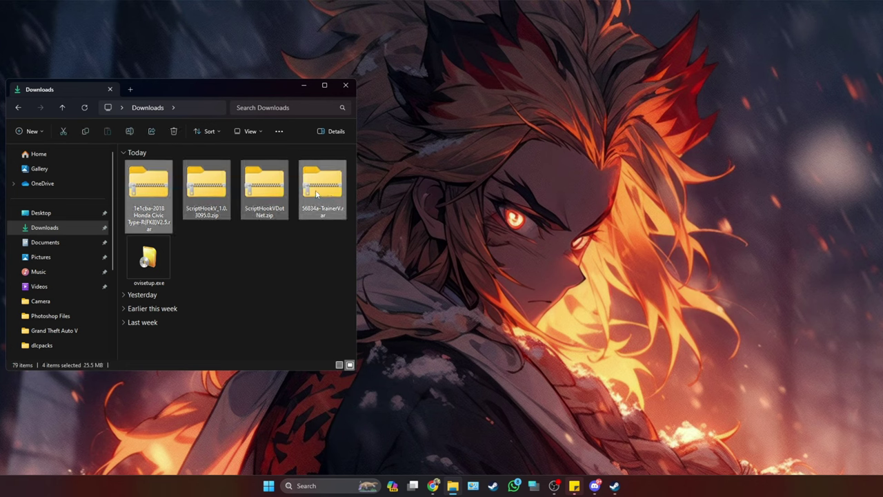
{"action": "right_click", "coordinate": [332, 191]}
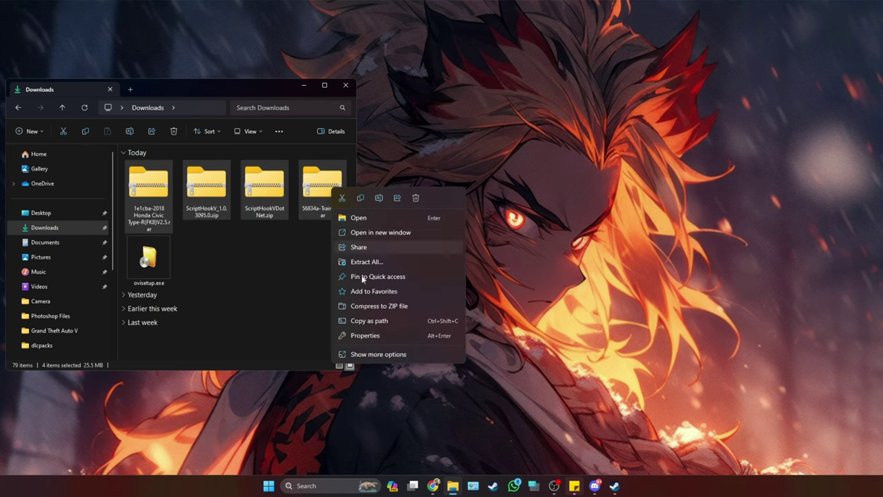
{"action": "left_click", "coordinate": [362, 353]}
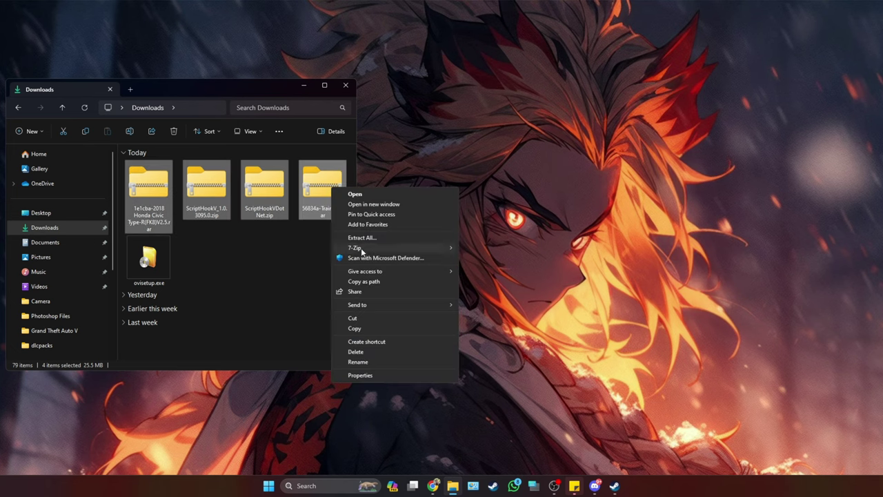
{"action": "mouse_move", "coordinate": [364, 252]}
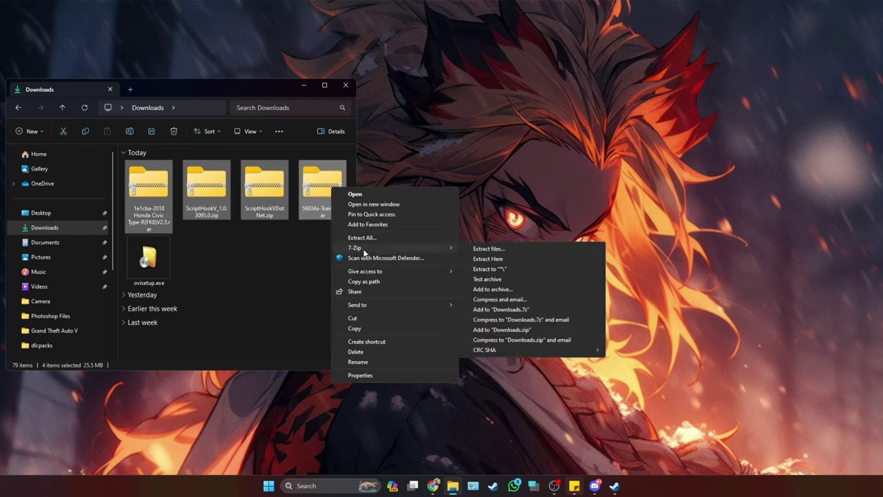
{"action": "left_click", "coordinate": [506, 268]}
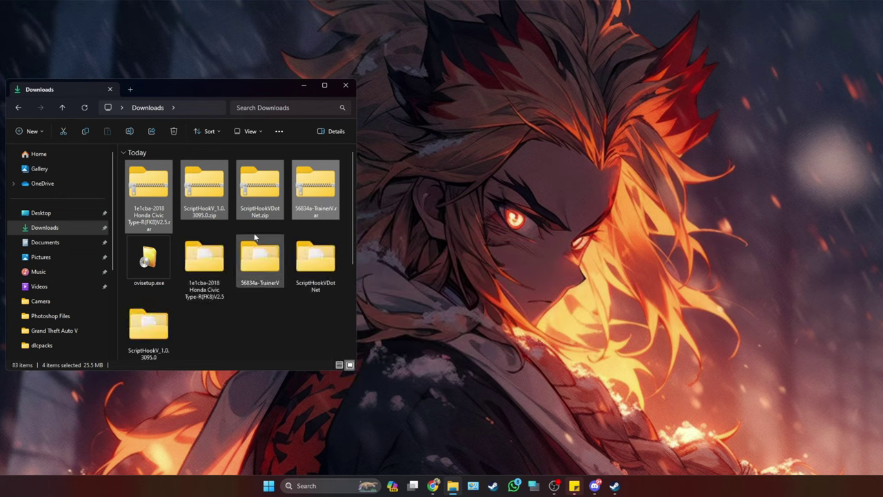
{"action": "left_click", "coordinate": [282, 333]}
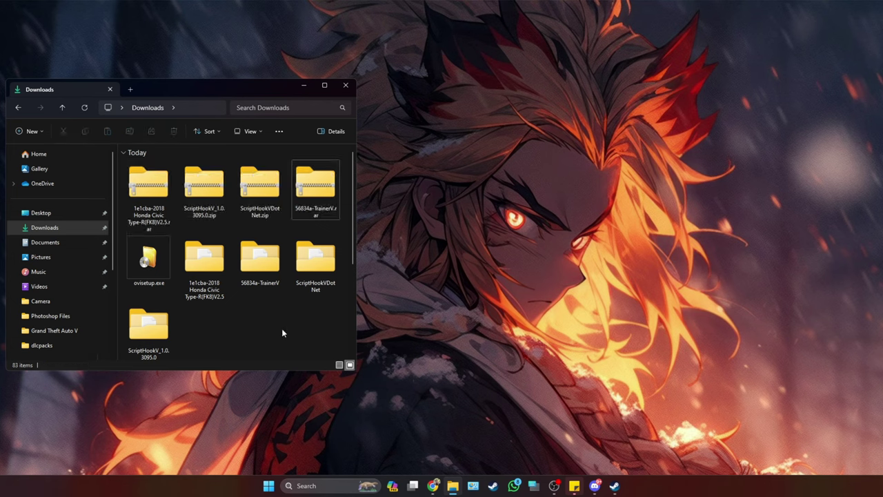
{"action": "double_click", "coordinate": [146, 271]}
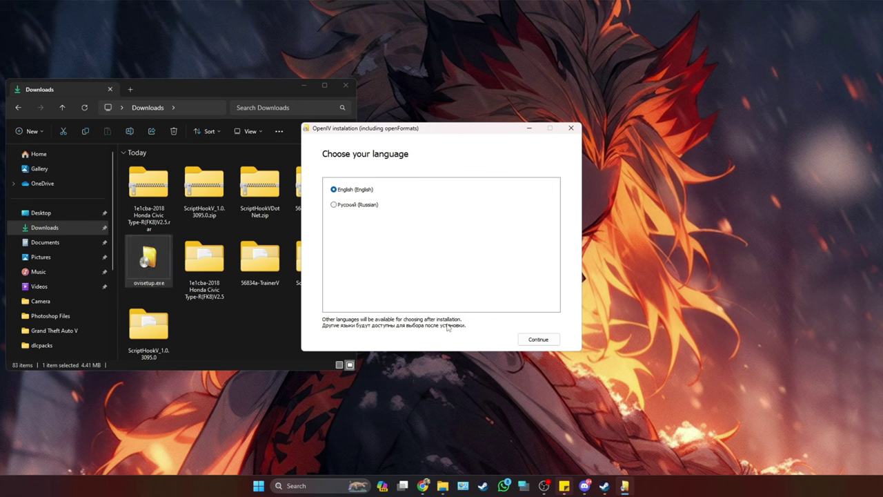
- Install OpenIV 4.1 in English, accept the license, then choose Grand Theft Auto V for Windows
{"action": "left_click", "coordinate": [537, 339]}
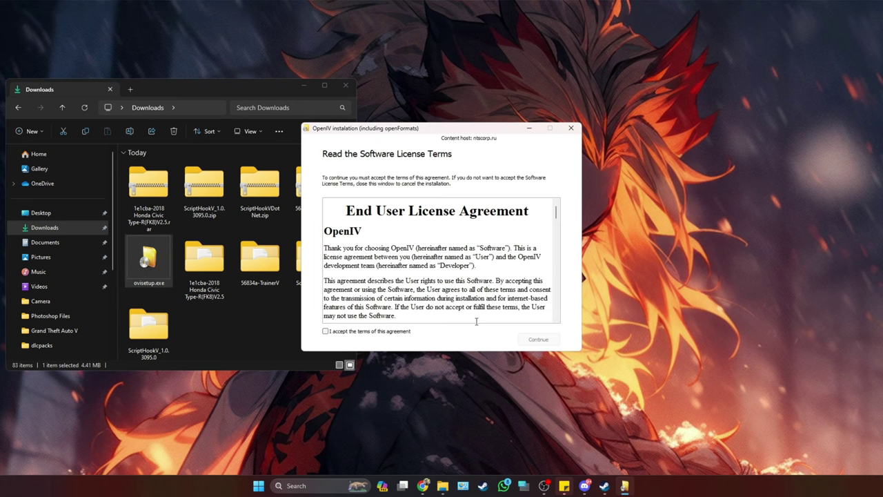
{"action": "left_click", "coordinate": [405, 331]}
{"action": "left_click", "coordinate": [539, 341]}
{"action": "left_click", "coordinate": [538, 339]}
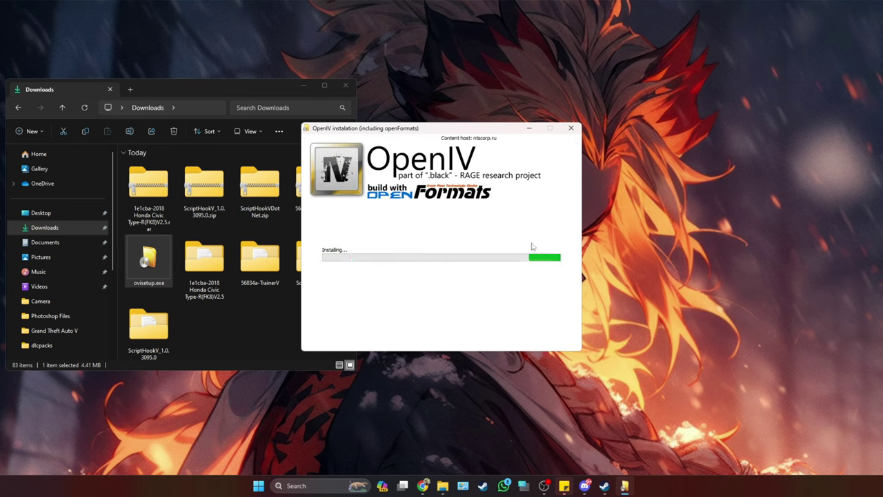
{"action": "left_click", "coordinate": [538, 339]}
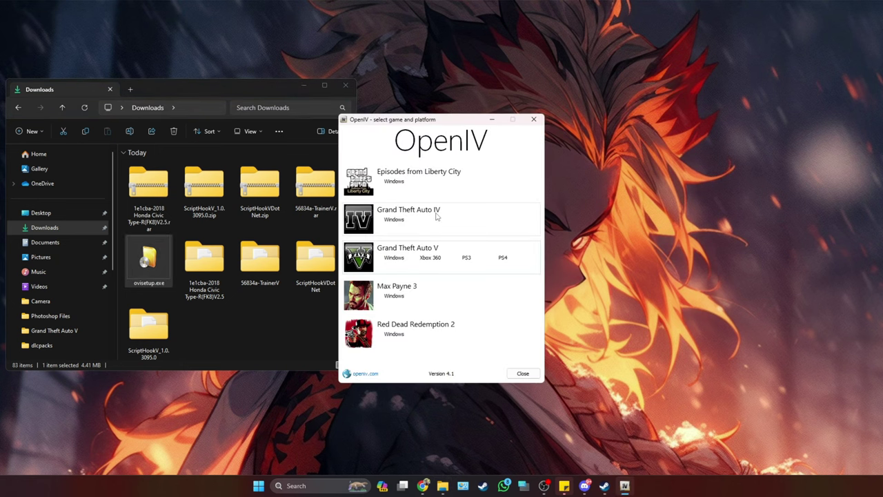
{"action": "left_click", "coordinate": [395, 259]}
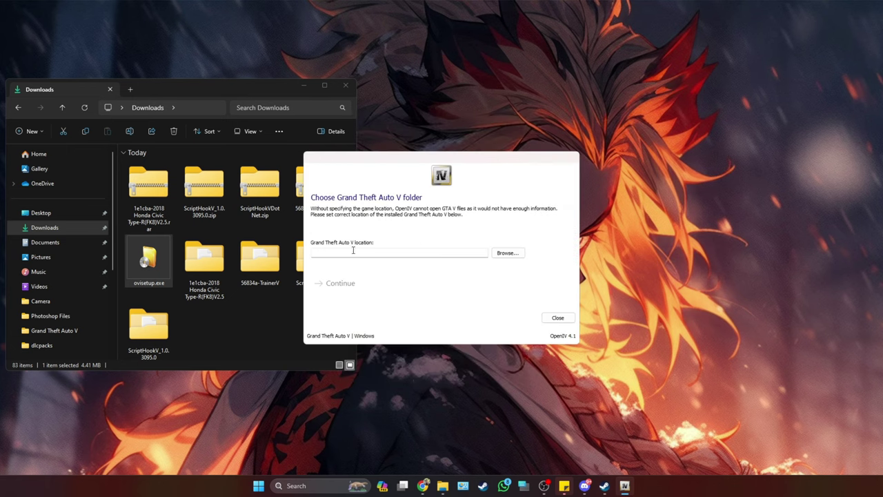
{"action": "left_click", "coordinate": [382, 253]}
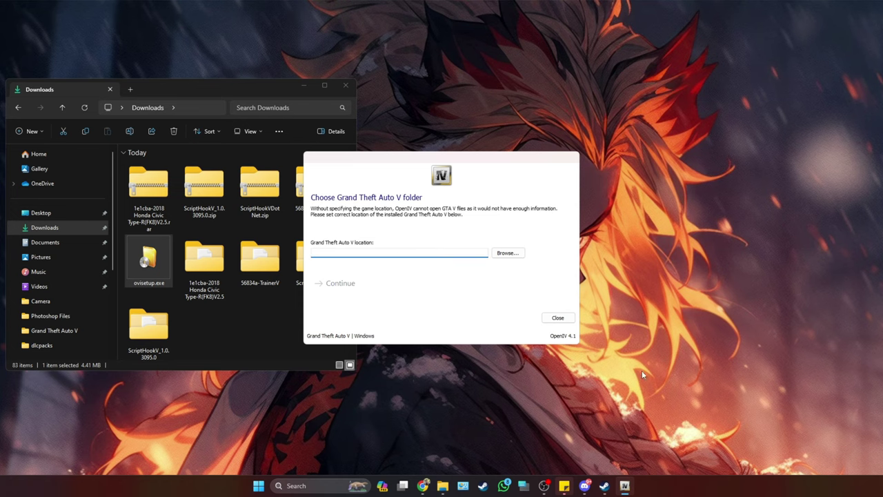
- Open Grand Theft Auto V's install folder from Steam via Manage > Browse local files and select its path
{"action": "left_click", "coordinate": [604, 485]}
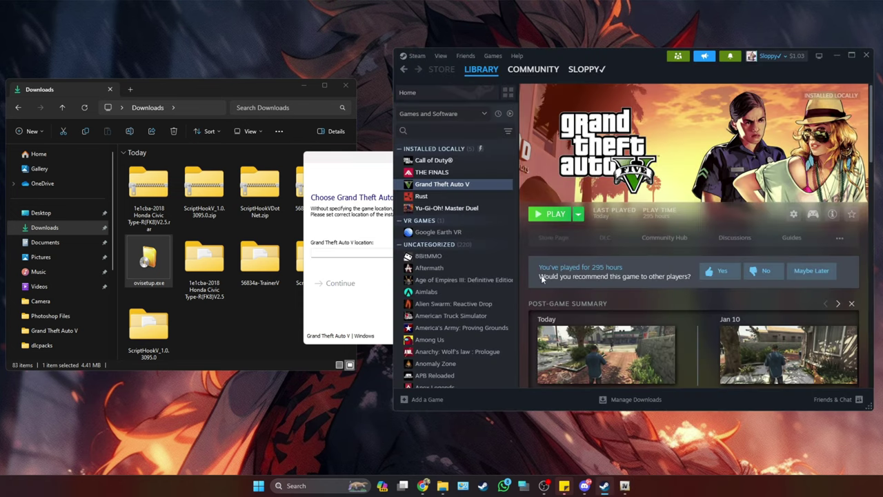
{"action": "right_click", "coordinate": [444, 184]}
{"action": "mouse_move", "coordinate": [471, 256]}
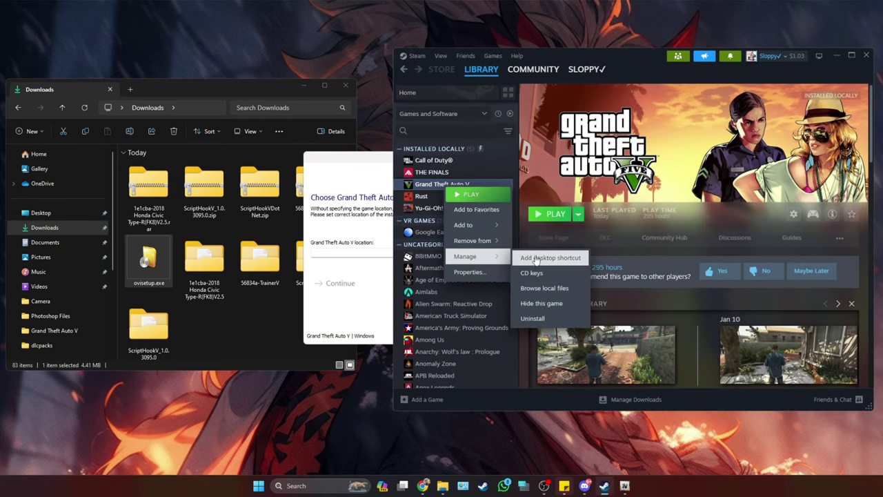
{"action": "left_click", "coordinate": [544, 288]}
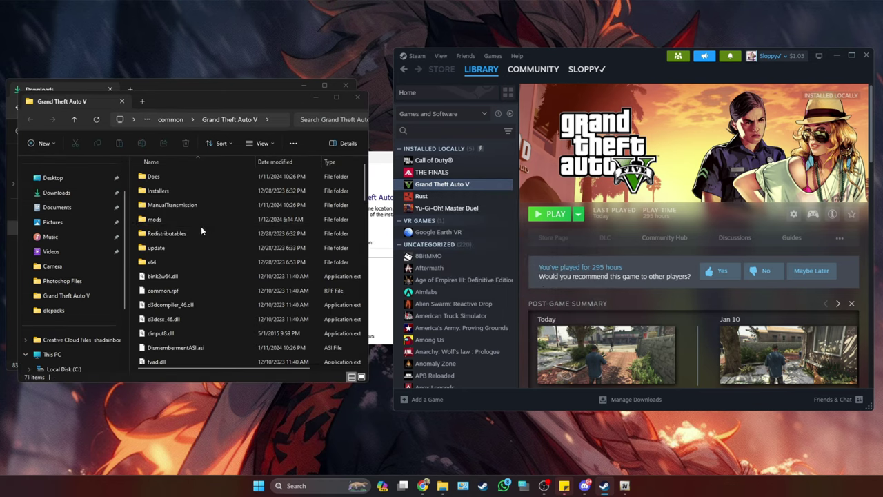
{"action": "scroll", "coordinate": [200, 269], "scroll_direction": "down", "scroll_amount": 3}
{"action": "scroll", "coordinate": [188, 275], "scroll_direction": "down", "scroll_amount": 3}
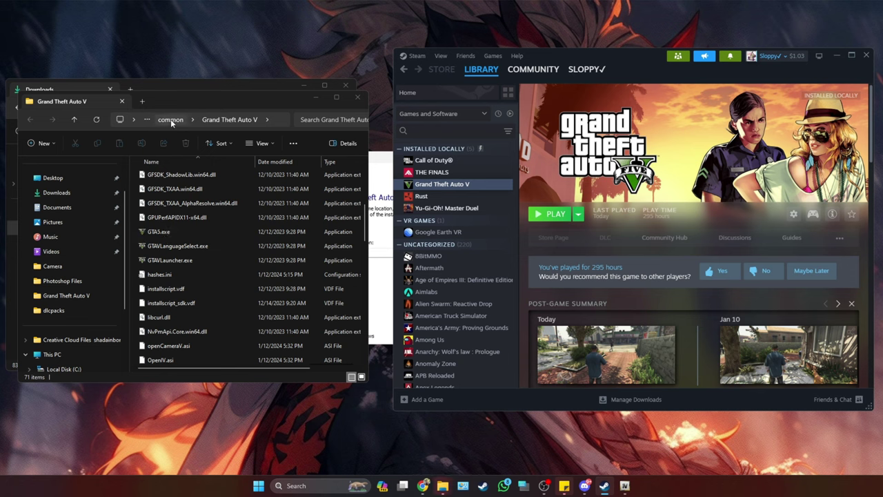
{"action": "left_click", "coordinate": [282, 119]}
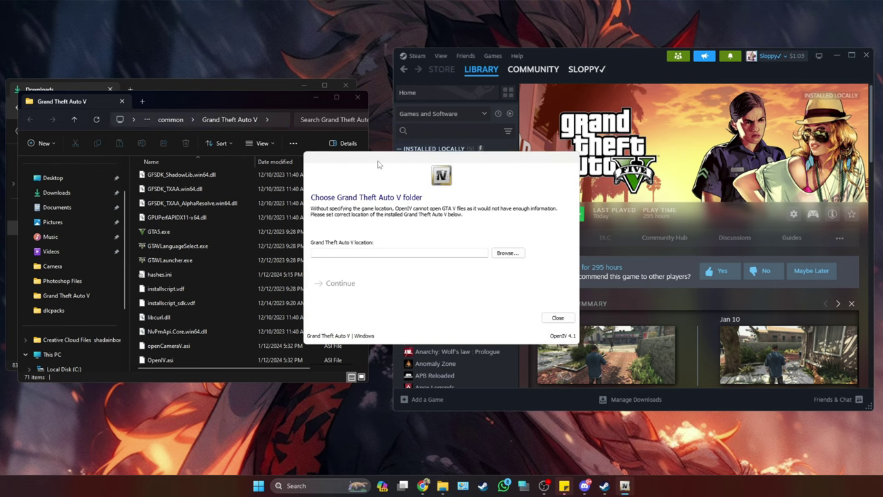
- Paste D:\SteamLibrary\steamapps\common\Grand Theft Auto V into OpenIV's folder browser and confirm it as the game location
{"action": "left_click", "coordinate": [513, 252]}
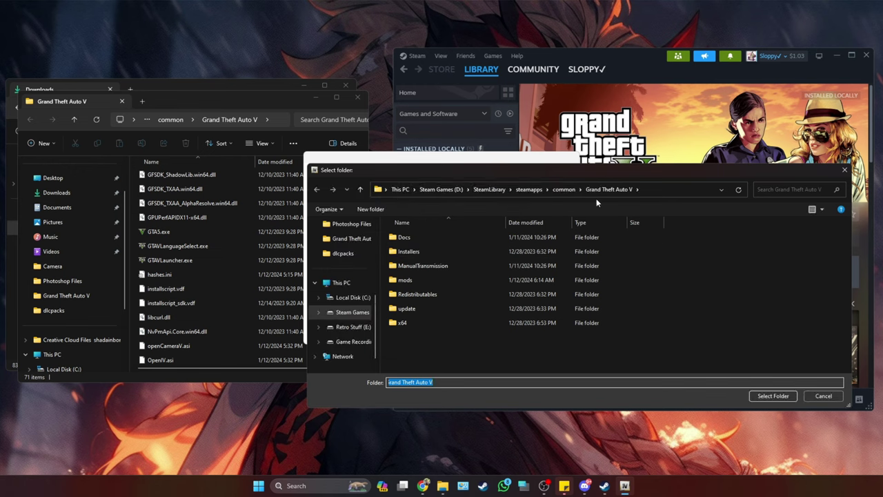
{"action": "left_click", "coordinate": [683, 188]}
{"action": "key", "text": "ctrl+c"}
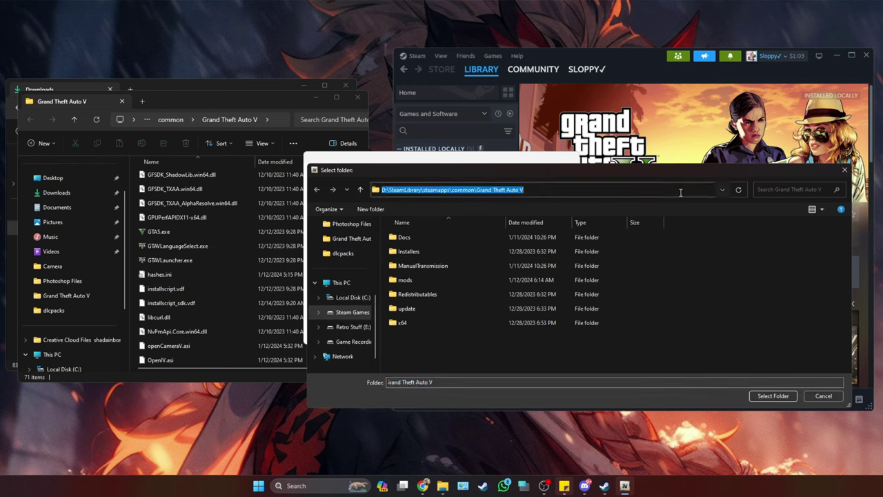
{"action": "key", "text": "BackSpace"}
{"action": "key", "text": "ctrl+v"}
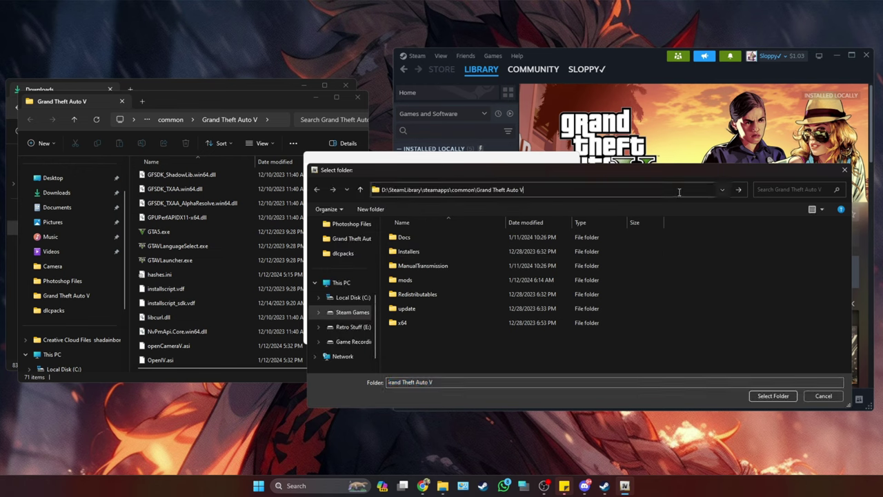
{"action": "key", "text": "Return"}
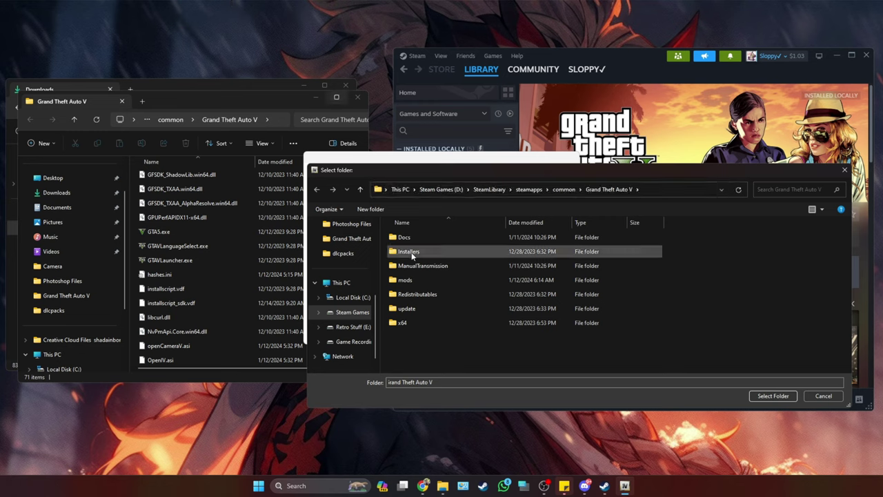
{"action": "left_click", "coordinate": [765, 395]}
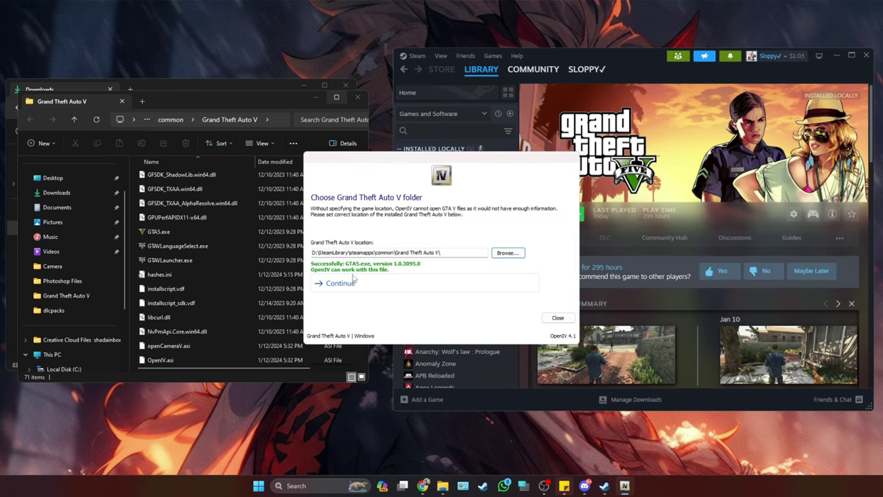
{"action": "left_click", "coordinate": [352, 287]}
- Skip the backups page, then turn on Edit mode and confirm with Yes
{"action": "left_click", "coordinate": [352, 285]}
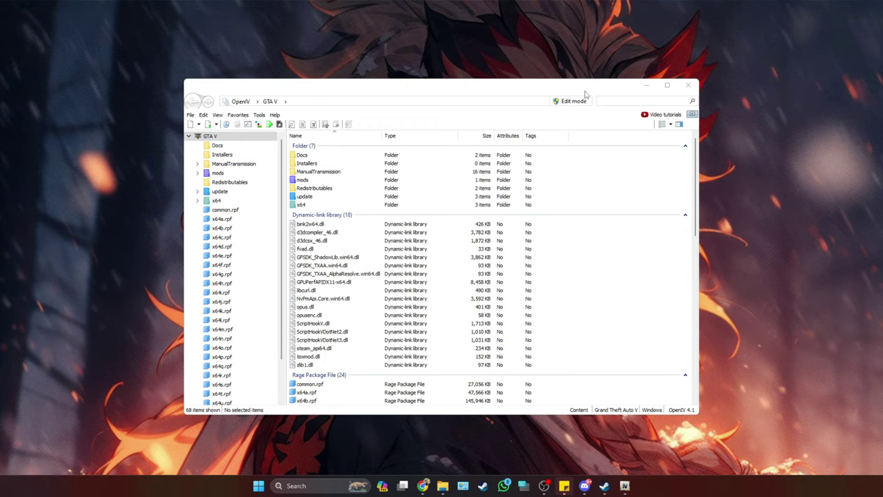
{"action": "left_click", "coordinate": [572, 101]}
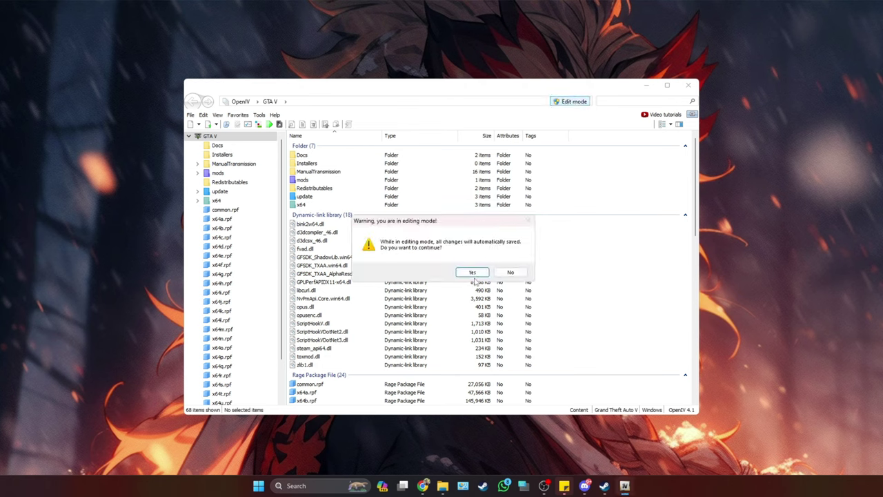
{"action": "left_click", "coordinate": [473, 274]}
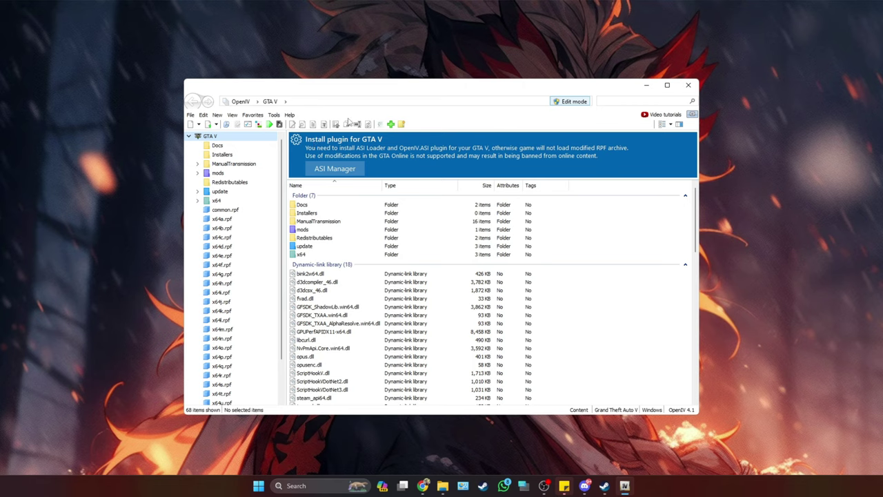
- Install ASI Loader, OpenIV.ASI and openCamera from the ASI Manager, then close it
{"action": "left_click", "coordinate": [343, 170]}
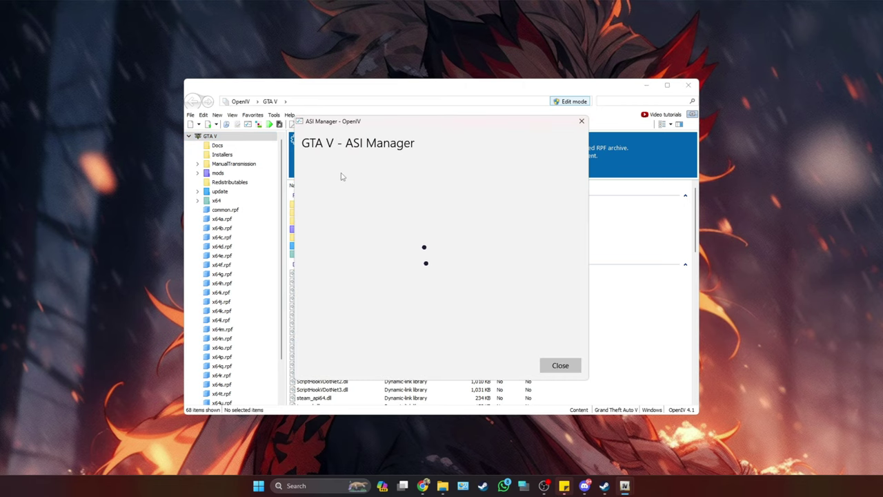
{"action": "left_click", "coordinate": [556, 224]}
{"action": "left_click", "coordinate": [554, 271]}
{"action": "left_click", "coordinate": [555, 318]}
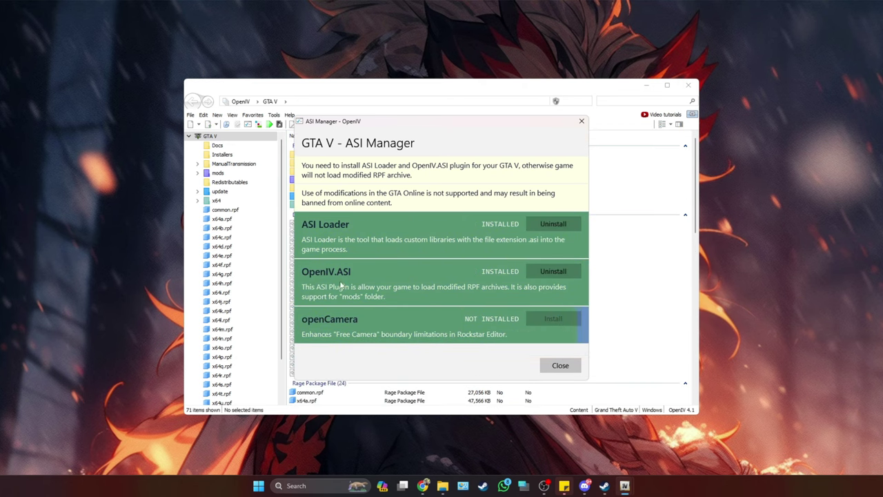
{"action": "left_click", "coordinate": [570, 365]}
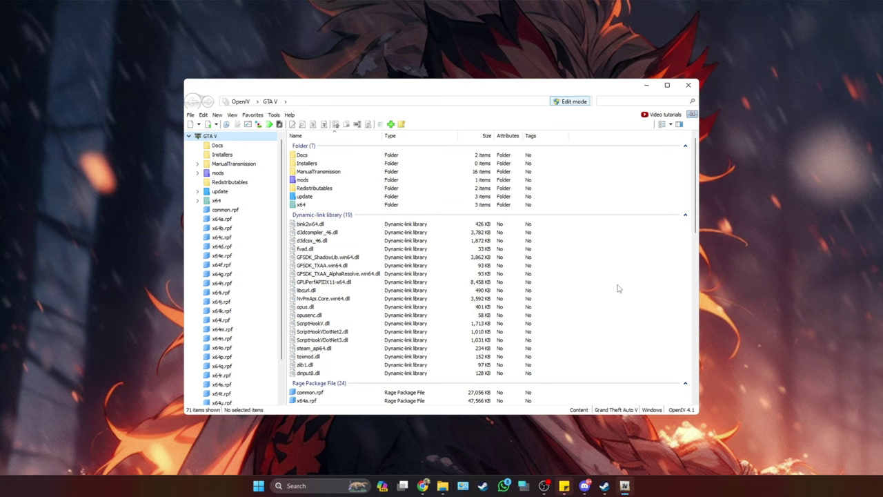
- Arrange the Grand Theft Auto V and Downloads Explorer windows side by side
{"action": "left_click", "coordinate": [644, 86]}
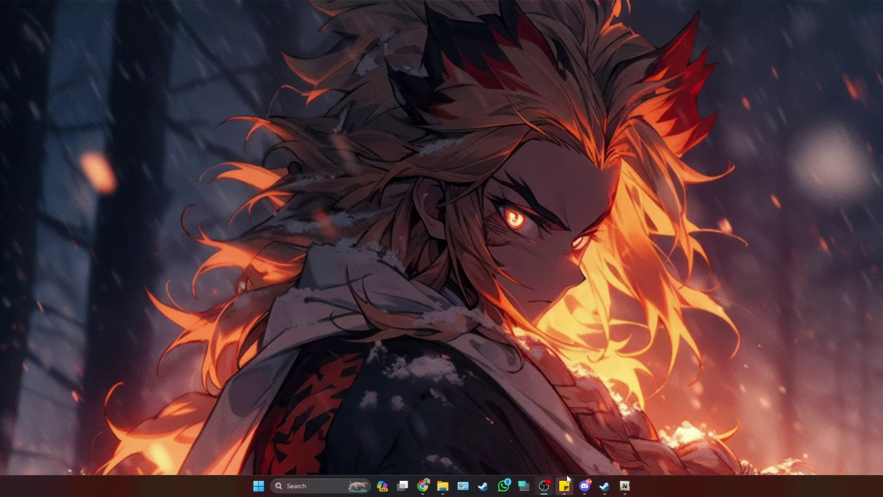
{"action": "mouse_move", "coordinate": [443, 484]}
{"action": "left_click", "coordinate": [473, 443]}
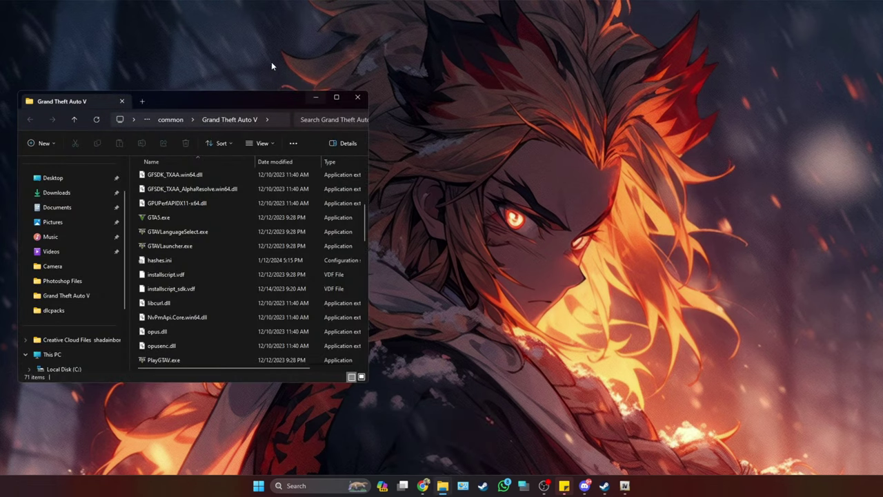
{"action": "left_click_drag", "start_coordinate": [312, 97], "coordinate": [645, 96]}
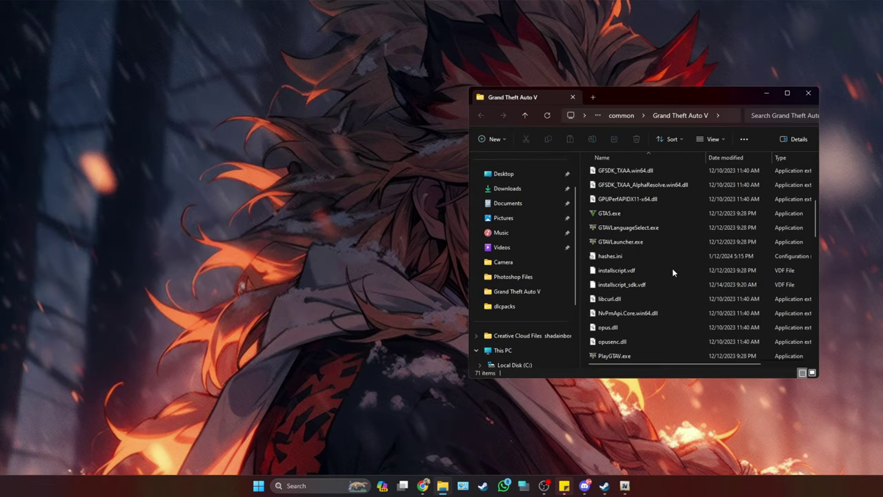
{"action": "mouse_move", "coordinate": [444, 486]}
{"action": "left_click", "coordinate": [417, 438]}
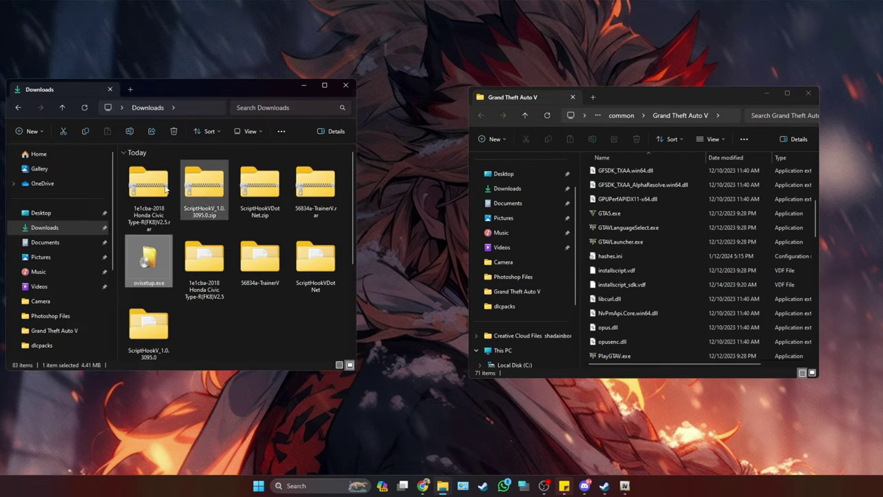
{"action": "left_click_drag", "start_coordinate": [148, 258], "coordinate": [234, 309]}
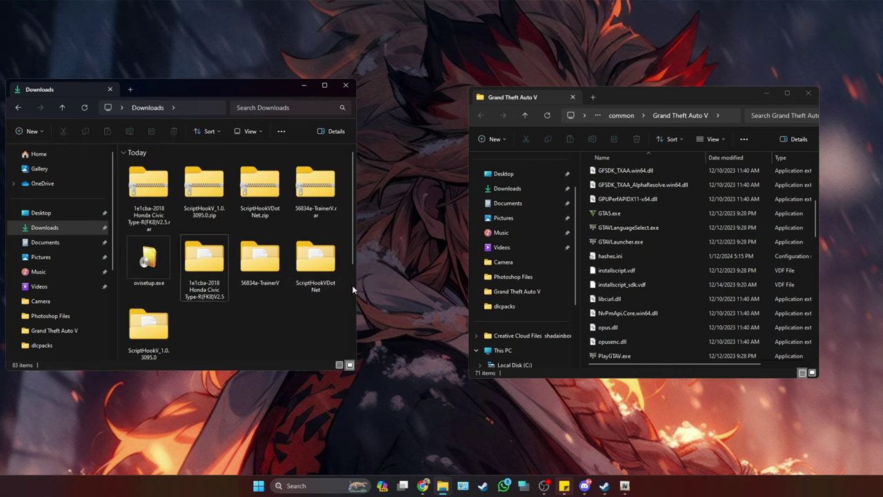
- Copy ScriptHookV.dll and dinput8.dll from ScriptHookV_1.0.3095.0\bin into the game folder, replacing existing files
{"action": "double_click", "coordinate": [149, 326]}
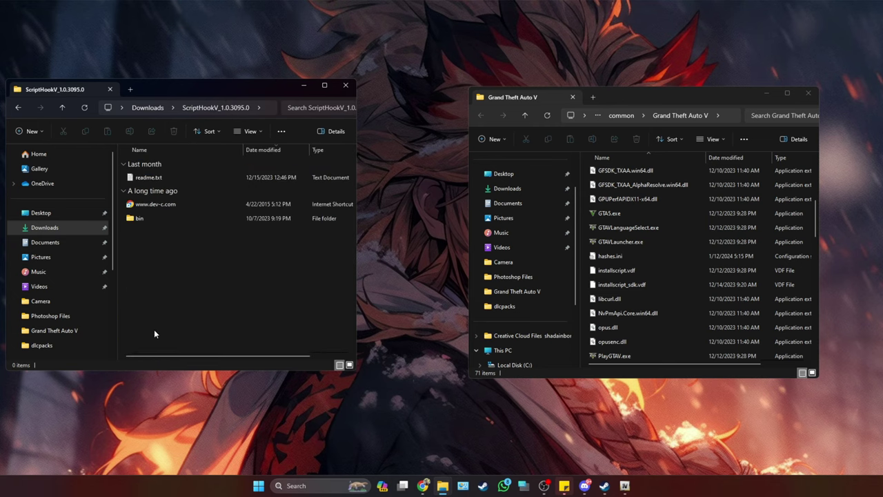
{"action": "double_click", "coordinate": [141, 223]}
{"action": "left_click", "coordinate": [157, 219]}
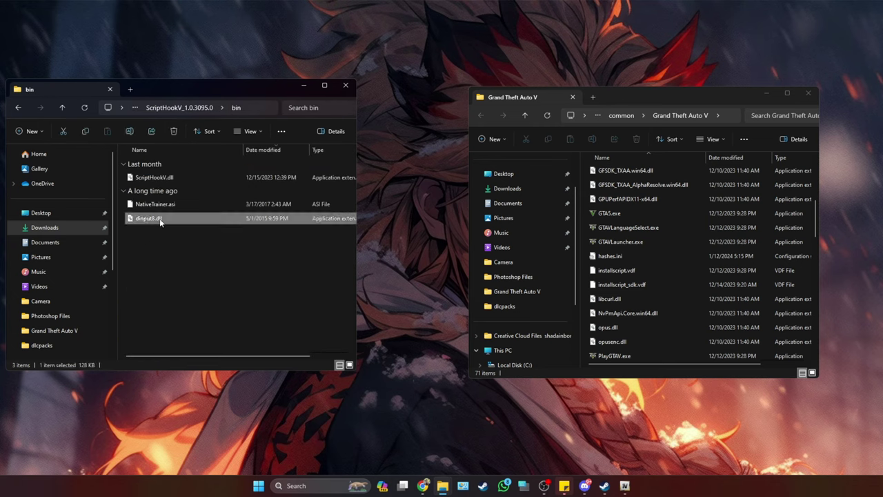
{"action": "left_click", "coordinate": [143, 207], "text": "ctrl"}
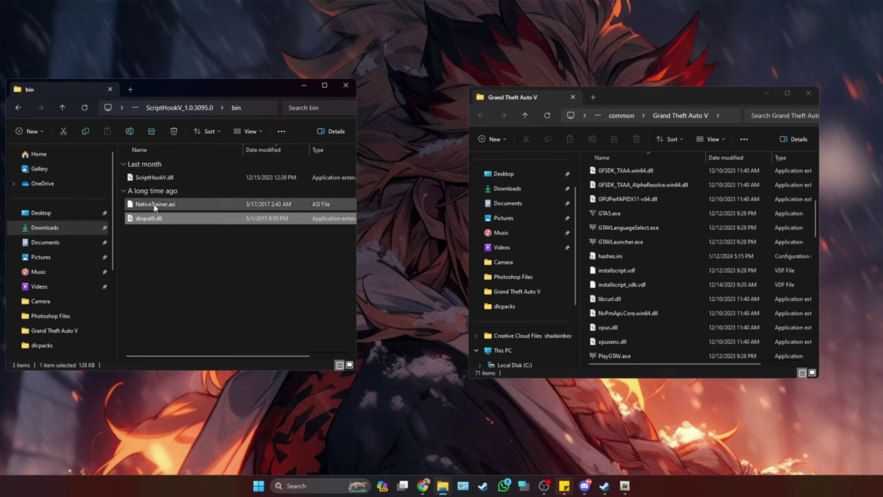
{"action": "left_click", "coordinate": [154, 177], "text": "ctrl"}
{"action": "left_click_drag", "start_coordinate": [156, 179], "coordinate": [626, 289]}
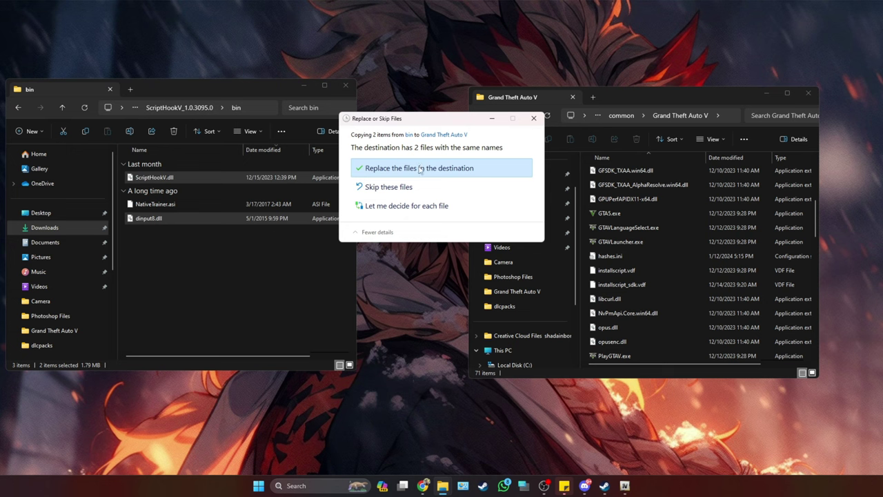
{"action": "left_click", "coordinate": [418, 169]}
{"action": "left_click", "coordinate": [18, 107]}
{"action": "left_click", "coordinate": [18, 107]}
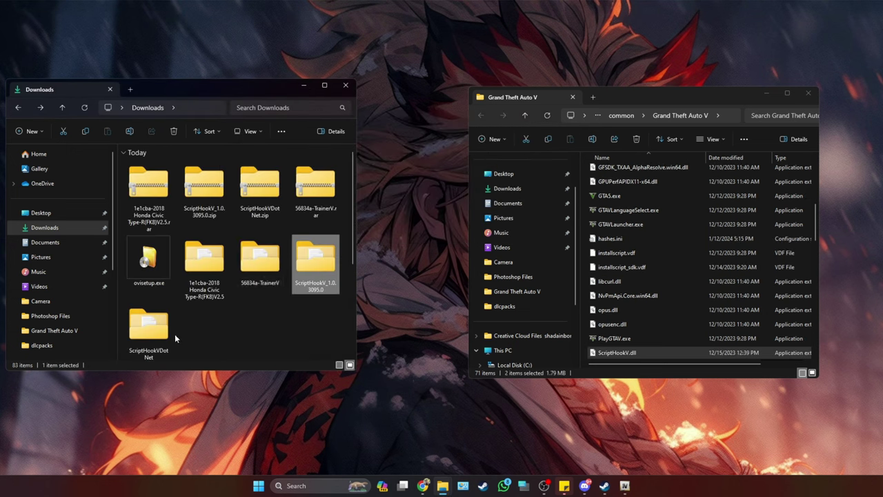
{"action": "double_click", "coordinate": [153, 324]}
- Copy the six ScriptHookVDotNet files into the game folder, replacing the existing ones
{"action": "left_click_drag", "start_coordinate": [144, 298], "coordinate": [567, 281]}
{"action": "left_click", "coordinate": [414, 168]}
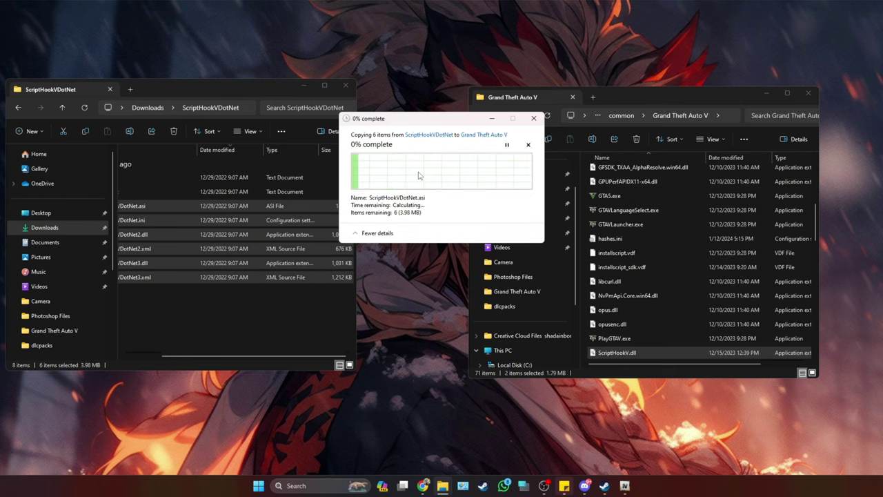
{"action": "key", "text": "alt+Left"}
- Copy TrainerV.asi and trainerv.ini from 56834a-TrainerV into the game folder, replacing existing files
{"action": "left_click", "coordinate": [270, 255]}
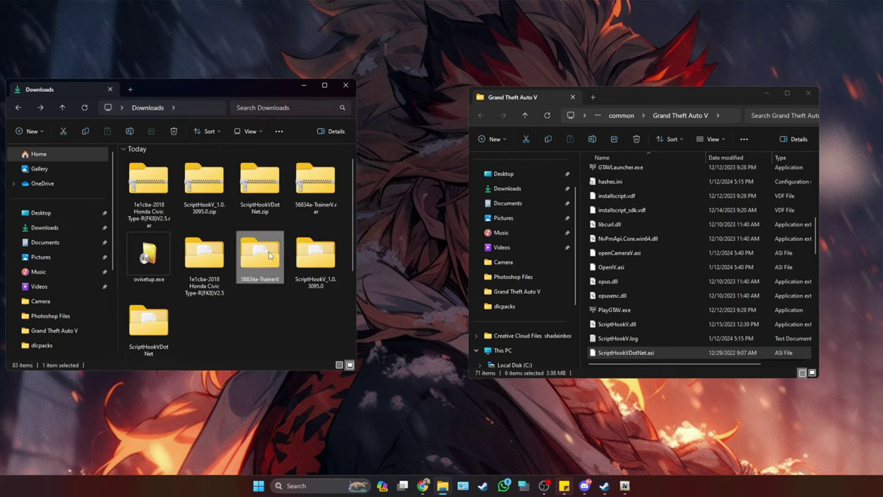
{"action": "double_click", "coordinate": [260, 259]}
{"action": "left_click", "coordinate": [144, 261]}
{"action": "left_click", "coordinate": [148, 206], "text": "ctrl"}
{"action": "left_click_drag", "start_coordinate": [145, 208], "coordinate": [654, 290]}
{"action": "left_click", "coordinate": [419, 167]}
{"action": "left_click", "coordinate": [19, 108]}
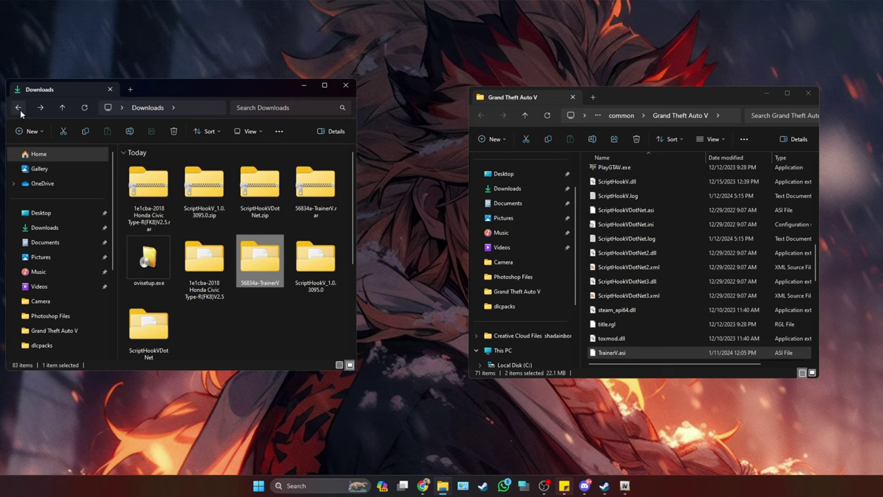
{"action": "double_click", "coordinate": [195, 269]}
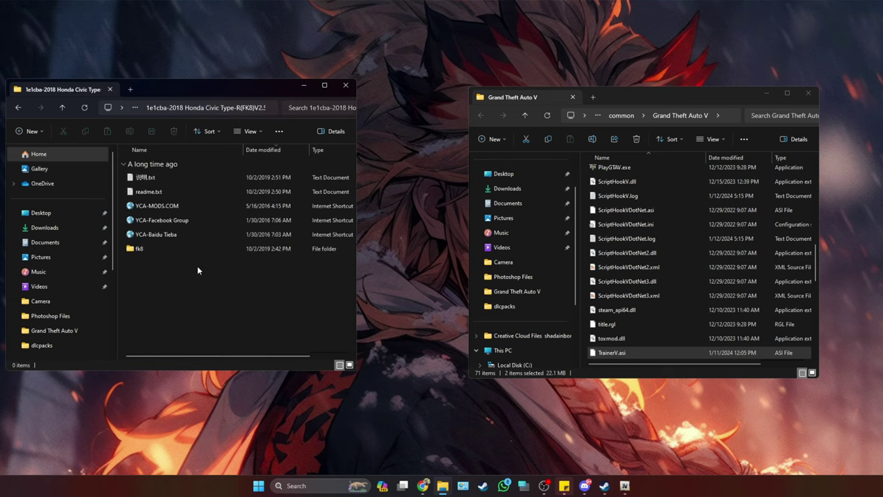
- Copy the game's update folder, then open mods\update in the Grand Theft Auto V folder
{"action": "left_click", "coordinate": [137, 253]}
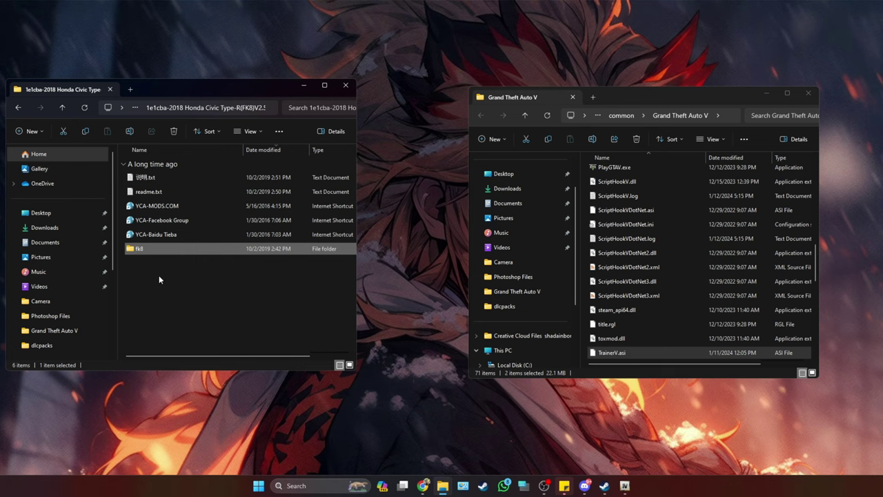
{"action": "scroll", "coordinate": [655, 262], "scroll_direction": "up", "scroll_amount": 15}
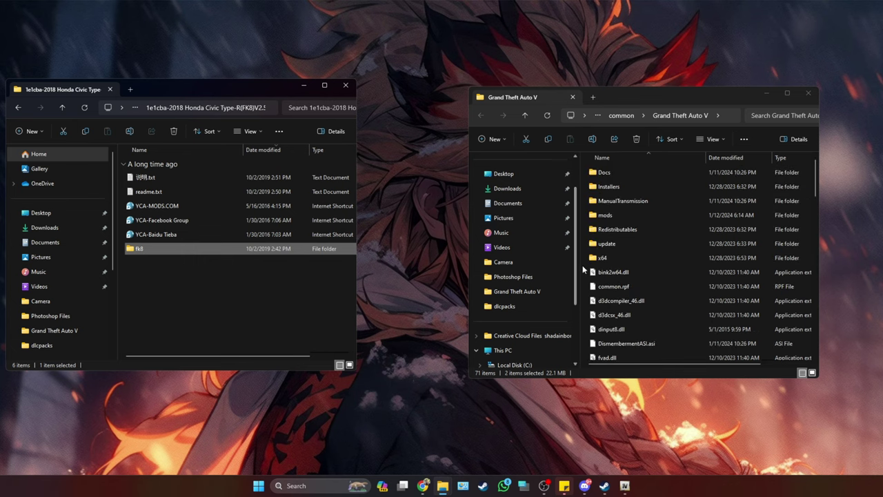
{"action": "scroll", "coordinate": [629, 304], "scroll_direction": "down", "scroll_amount": 3}
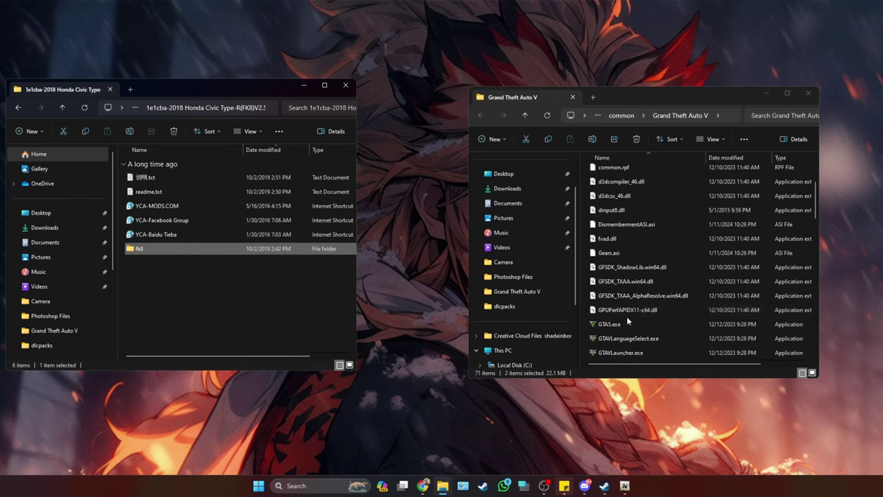
{"action": "scroll", "coordinate": [617, 327], "scroll_direction": "up", "scroll_amount": 3}
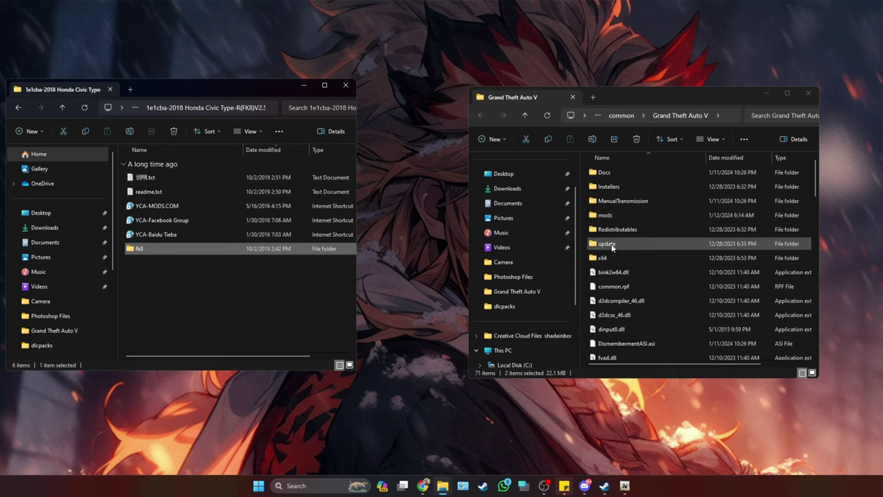
{"action": "right_click", "coordinate": [612, 244]}
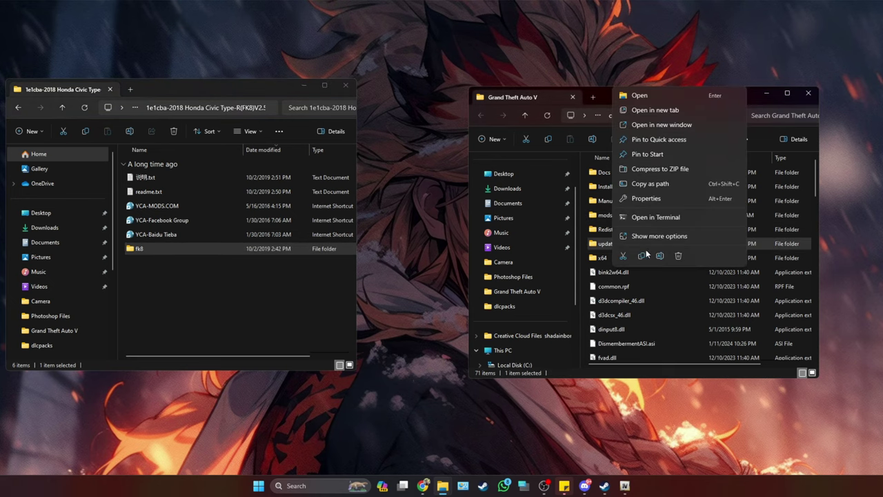
{"action": "left_click", "coordinate": [642, 256]}
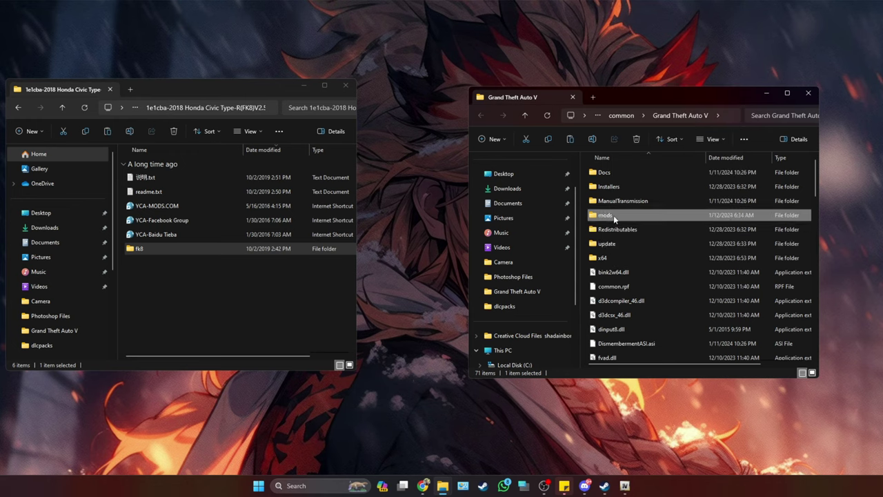
{"action": "double_click", "coordinate": [613, 215]}
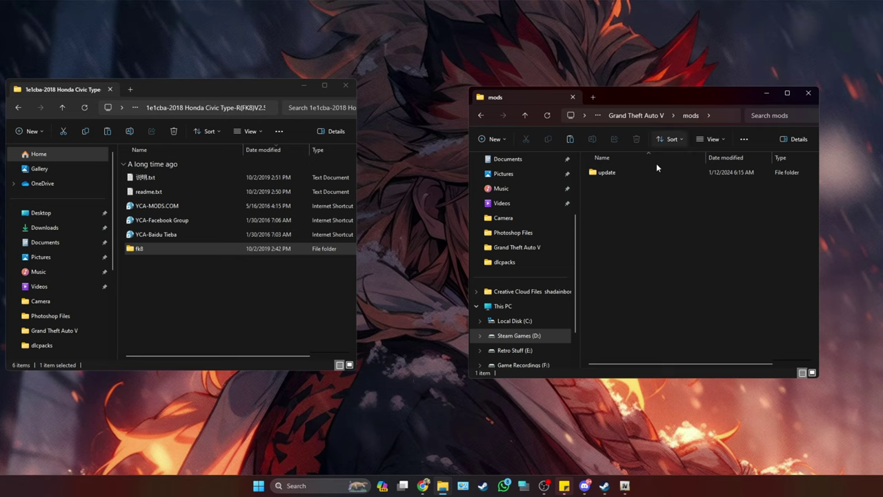
{"action": "double_click", "coordinate": [623, 174]}
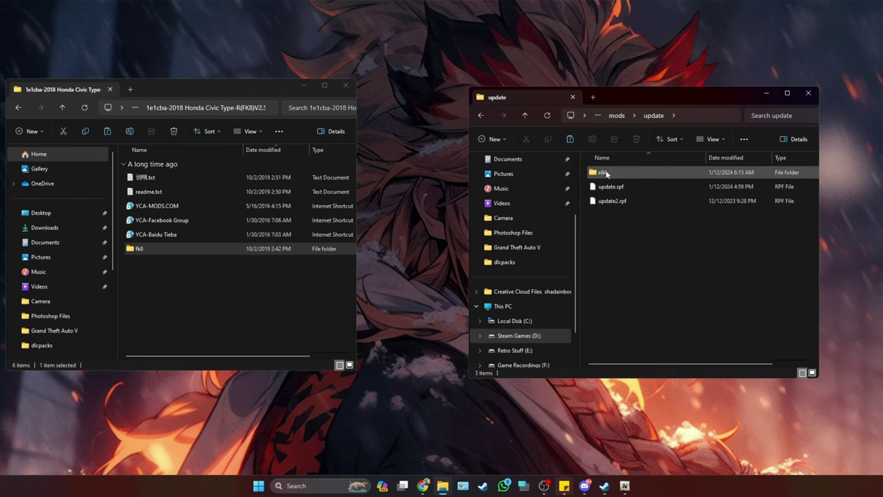
- Drag the fk8 folder into mods\update\x64\dlcpacks, then close and minimize the Explorer windows
{"action": "double_click", "coordinate": [606, 173]}
{"action": "double_click", "coordinate": [606, 188]}
{"action": "scroll", "coordinate": [631, 263], "scroll_direction": "down", "scroll_amount": 15}
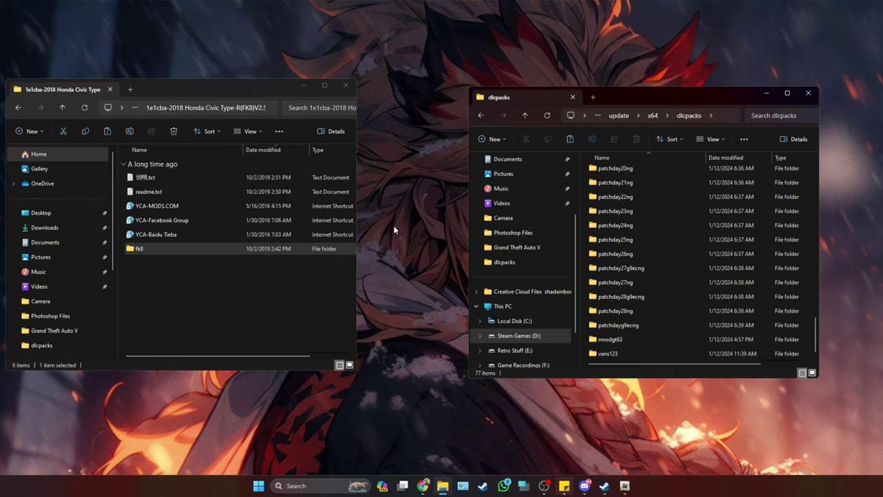
{"action": "left_click_drag", "start_coordinate": [137, 249], "coordinate": [585, 187]}
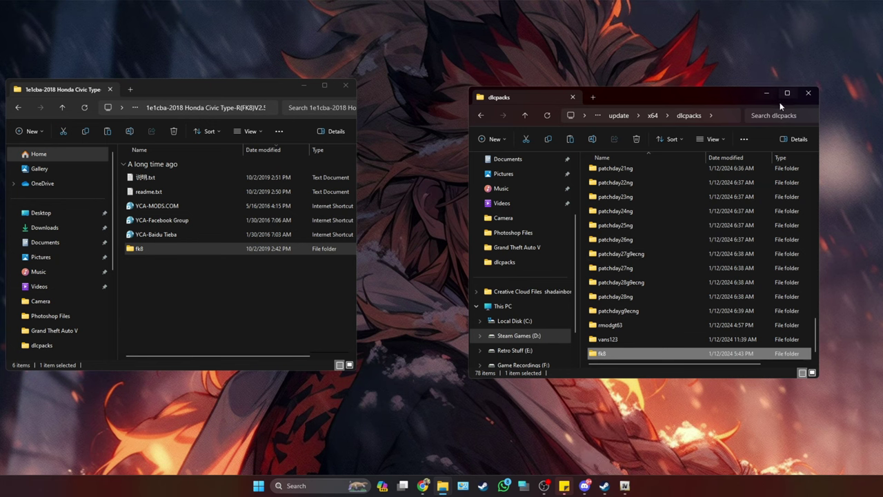
{"action": "left_click", "coordinate": [808, 92]}
{"action": "left_click", "coordinate": [303, 85]}
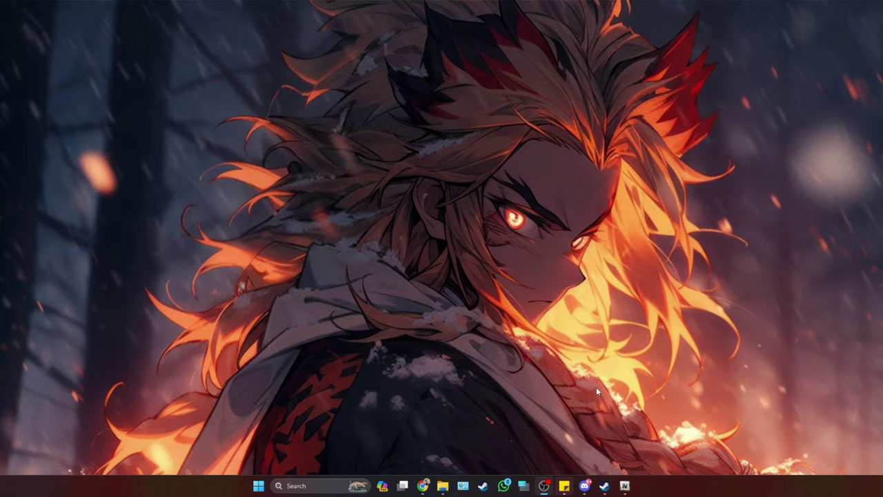
- In OpenIV, browse to mods\update\update.rpf\common\data
{"action": "left_click", "coordinate": [624, 486]}
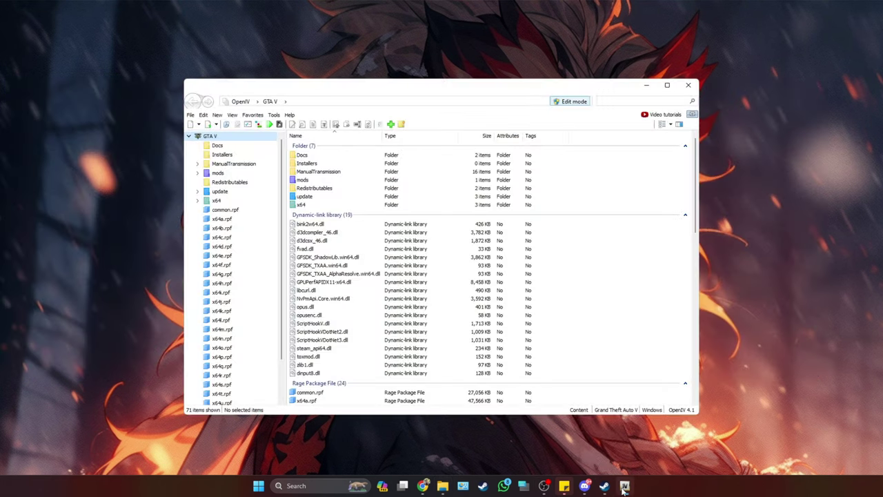
{"action": "double_click", "coordinate": [307, 180]}
{"action": "left_click", "coordinate": [309, 156]}
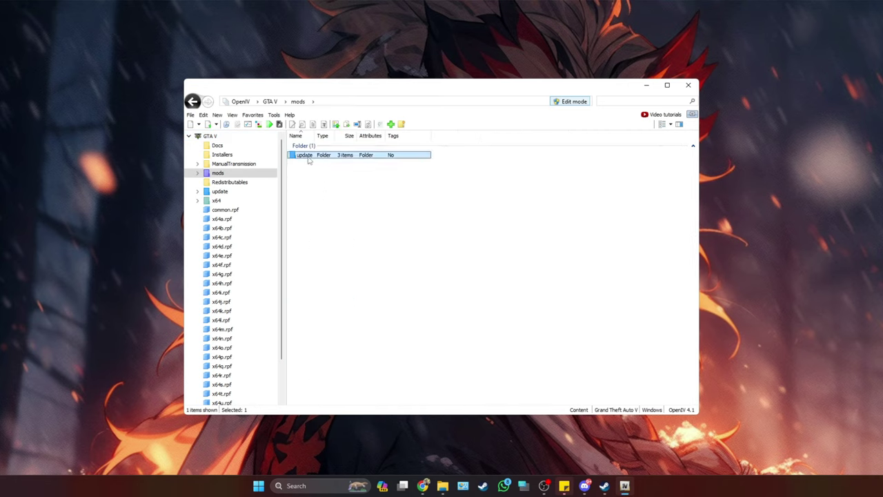
{"action": "double_click", "coordinate": [308, 156]}
{"action": "double_click", "coordinate": [319, 176]}
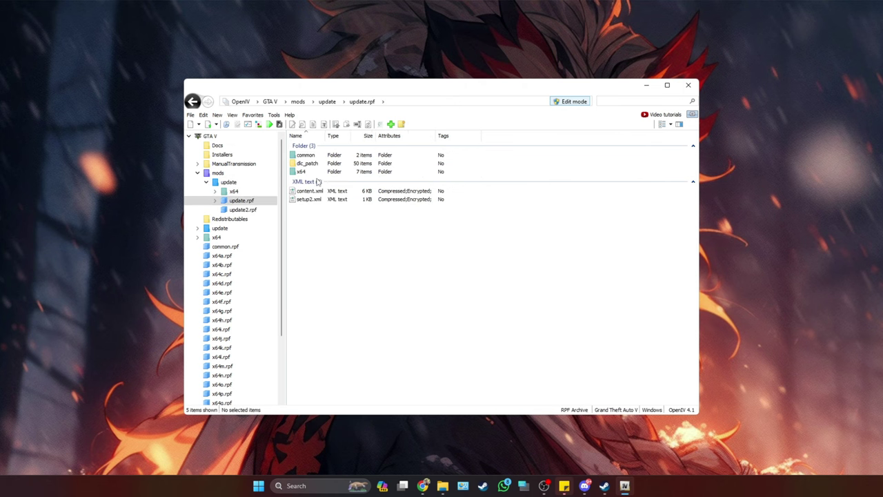
{"action": "double_click", "coordinate": [303, 155]}
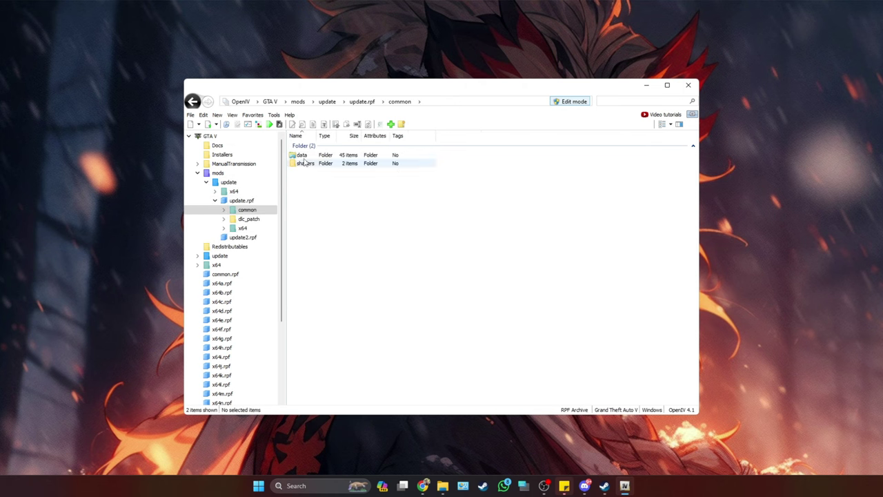
{"action": "double_click", "coordinate": [301, 155]}
{"action": "scroll", "coordinate": [341, 275], "scroll_direction": "down", "scroll_amount": 3}
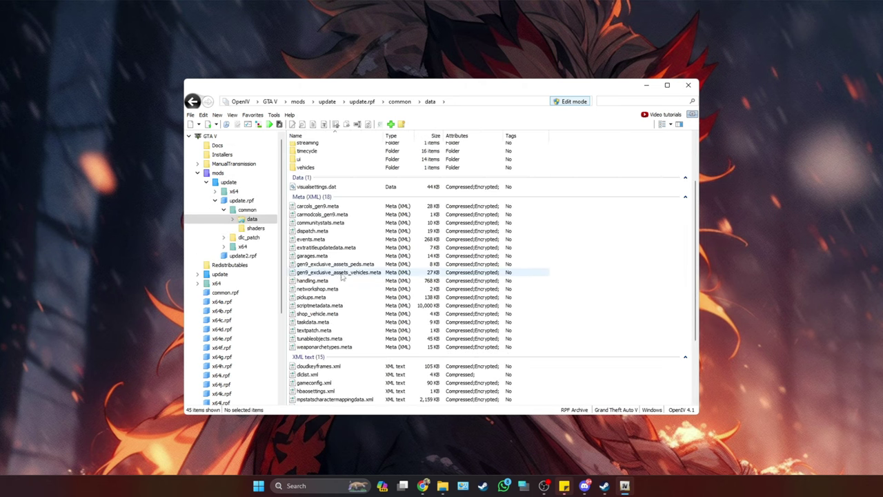
{"action": "scroll", "coordinate": [332, 331], "scroll_direction": "down", "scroll_amount": 2}
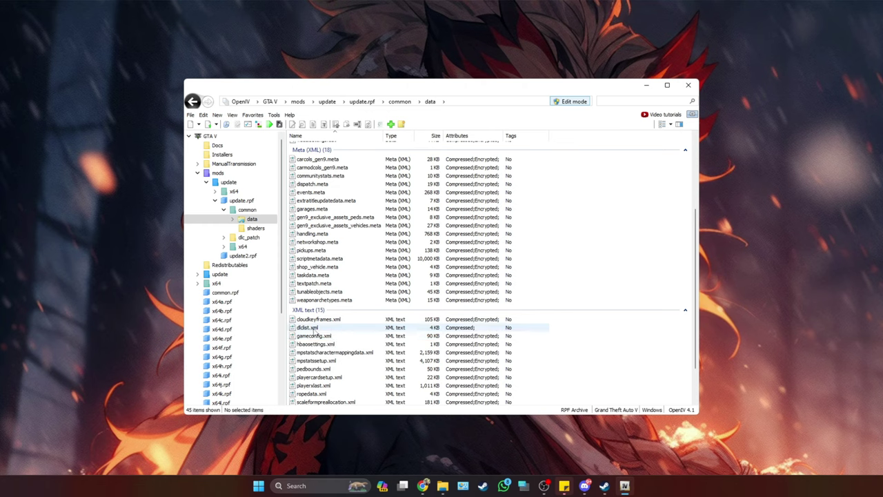
- Open dlclist.xml in OpenIV's text editor via Edit
{"action": "left_click", "coordinate": [314, 330]}
{"action": "right_click", "coordinate": [314, 330]}
{"action": "left_click", "coordinate": [329, 198]}
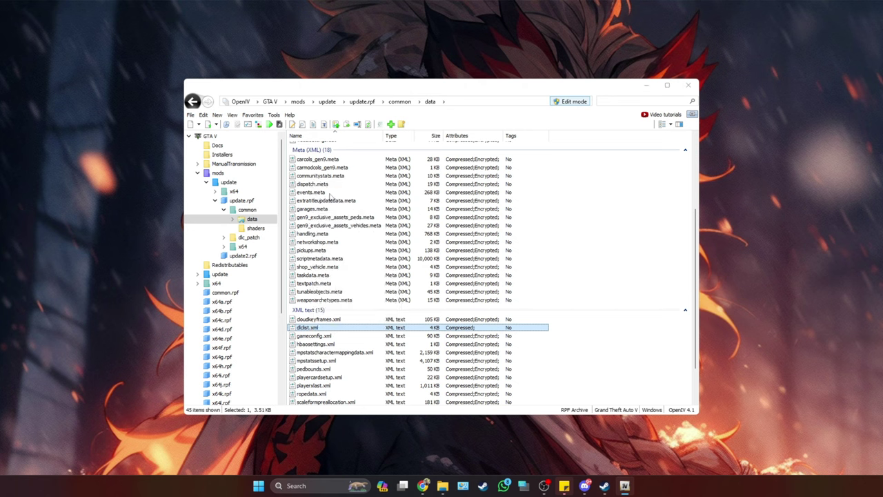
{"action": "scroll", "coordinate": [462, 246], "scroll_direction": "down", "scroll_amount": 20}
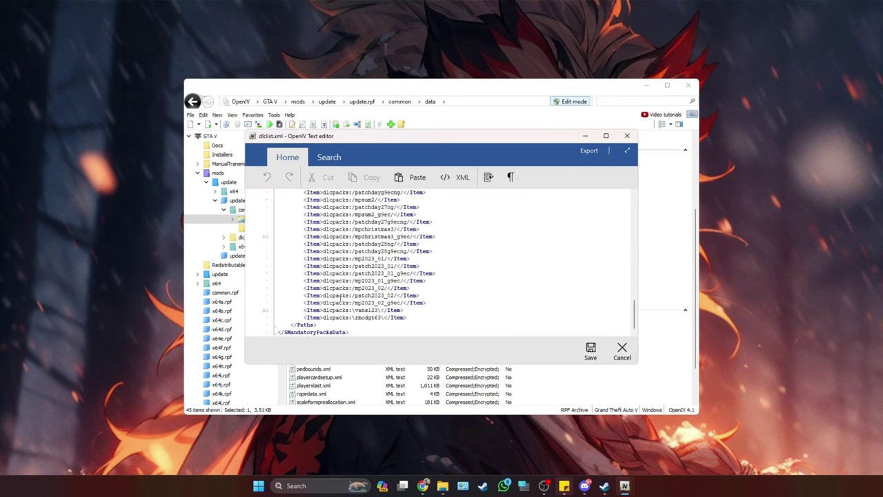
- Duplicate the rmodgt63 Item line below itself and change its pack name to fk8
{"action": "left_click_drag", "start_coordinate": [411, 318], "coordinate": [300, 318]}
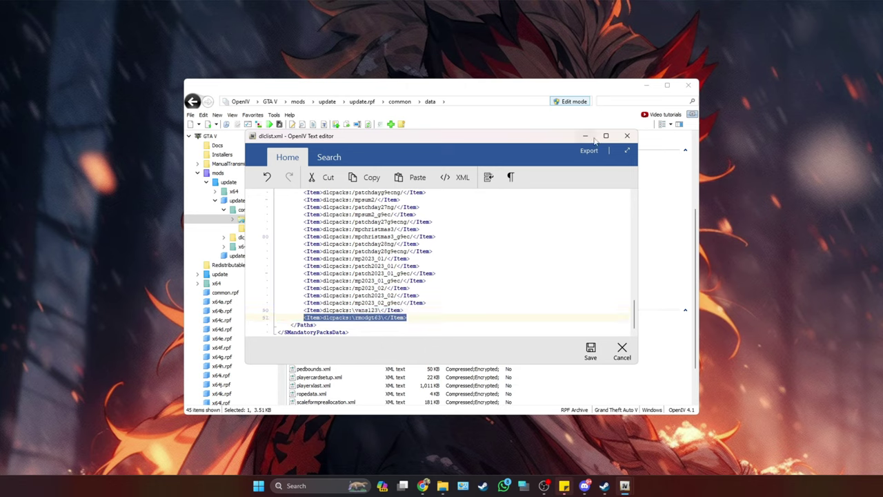
{"action": "left_click", "coordinate": [412, 311]}
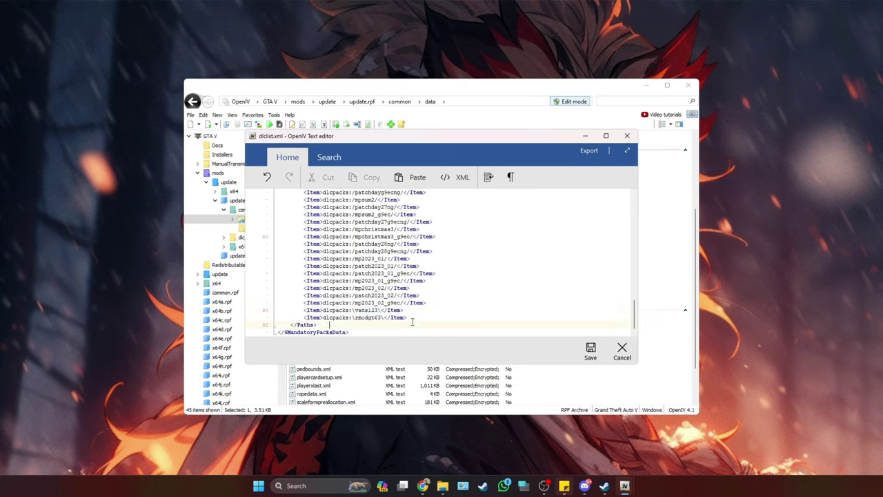
{"action": "left_click", "coordinate": [413, 317]}
{"action": "key", "text": "Return"}
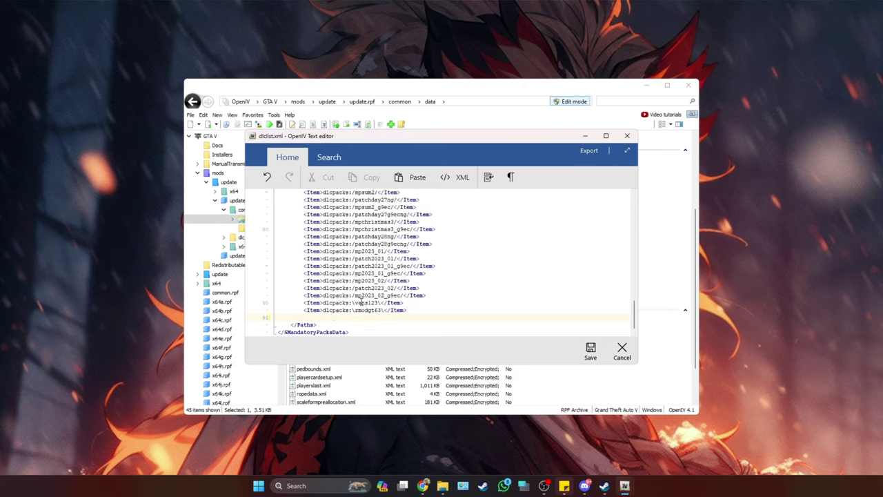
{"action": "key", "text": "ctrl+v"}
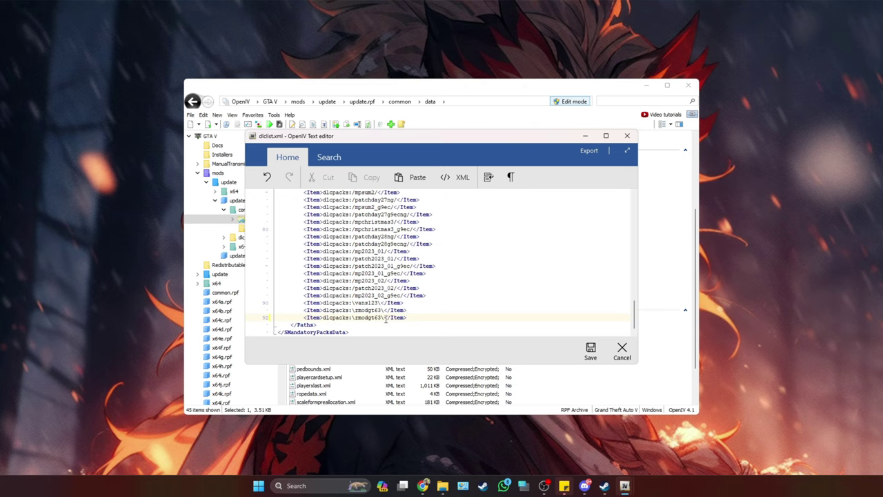
{"action": "key", "text": "BackSpace"}
{"action": "key", "text": "BackSpace"}
{"action": "key", "text": "BackSpace"}
{"action": "key", "text": "BackSpace"}
{"action": "key", "text": "BackSpace"}
{"action": "key", "text": "BackSpace"}
{"action": "key", "text": "BackSpace"}
{"action": "key", "text": "BackSpace"}
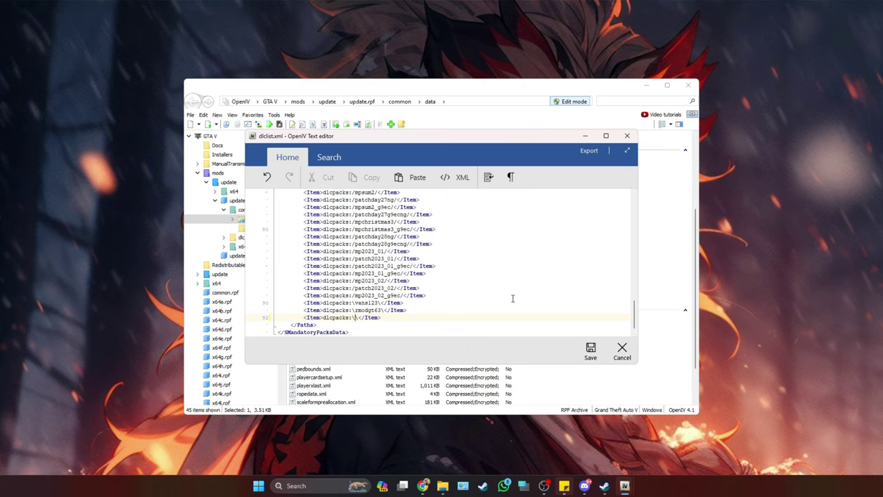
{"action": "type", "text": "fk6"}
- Save the edited dlclist.xml in OpenIV's text editor
{"action": "mouse_move", "coordinate": [442, 484]}
{"action": "left_click", "coordinate": [418, 444]}
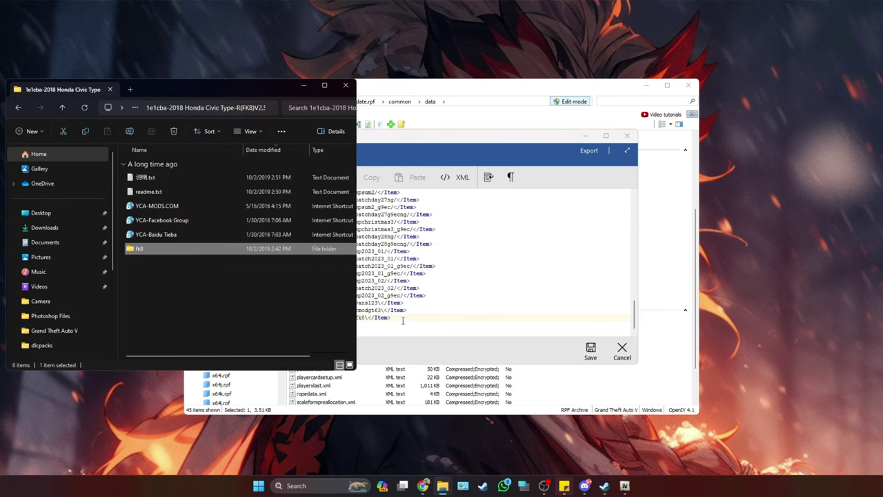
{"action": "left_click", "coordinate": [402, 320]}
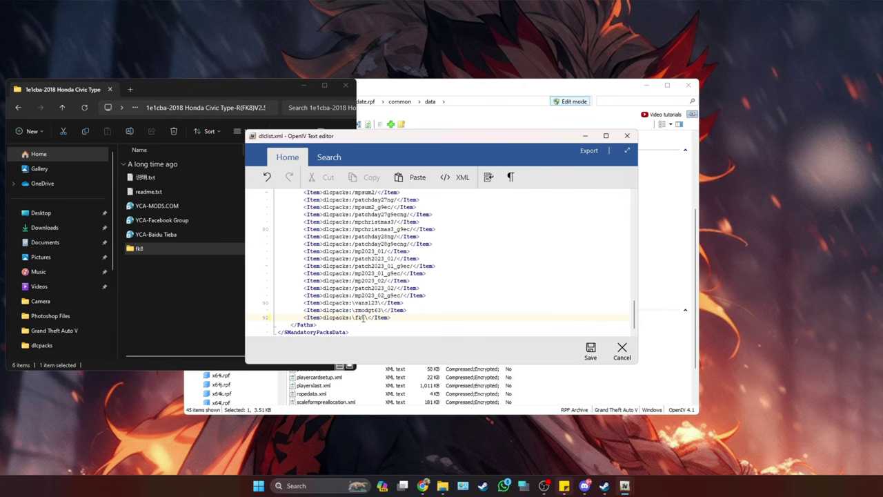
{"action": "left_click", "coordinate": [590, 350]}
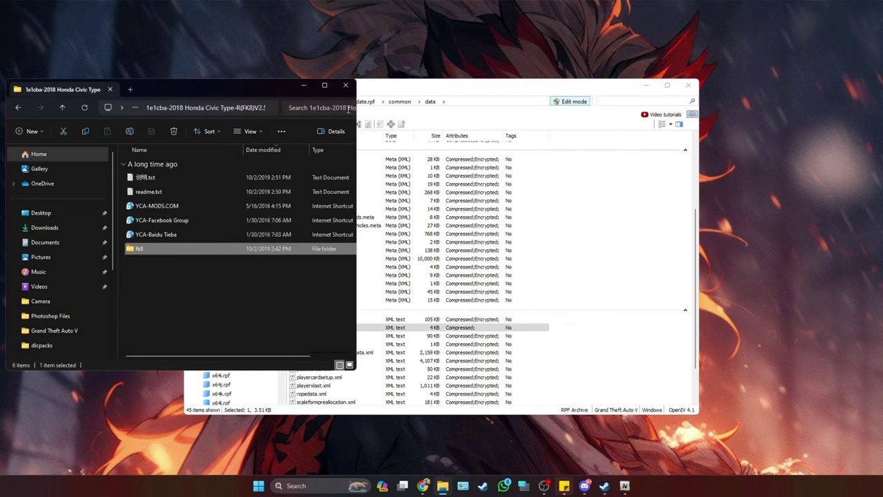
- Close File Explorer and OpenIV, then launch Grand Theft Auto V from Steam
{"action": "left_click", "coordinate": [345, 86]}
{"action": "left_click", "coordinate": [688, 85]}
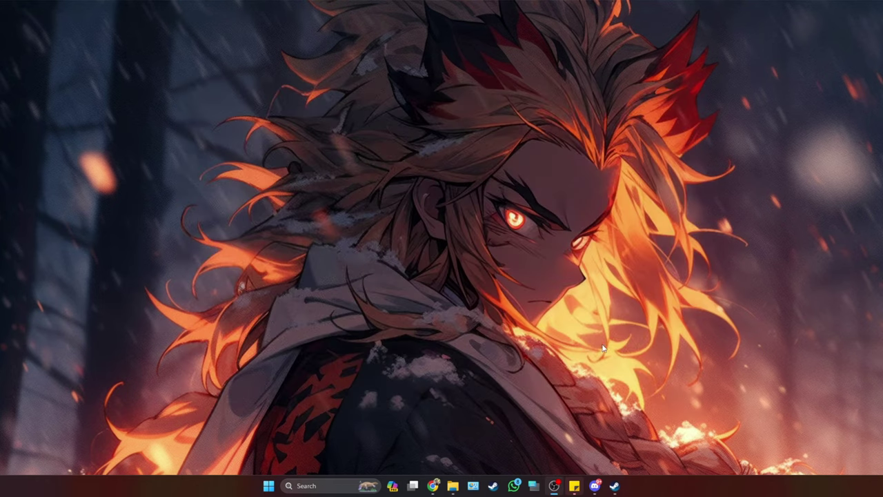
{"action": "left_click", "coordinate": [614, 485]}
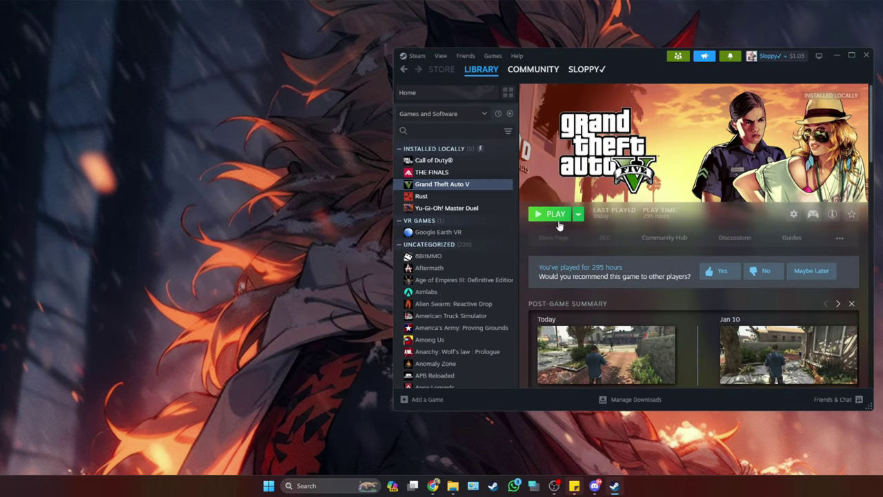
{"action": "left_click", "coordinate": [556, 215]}
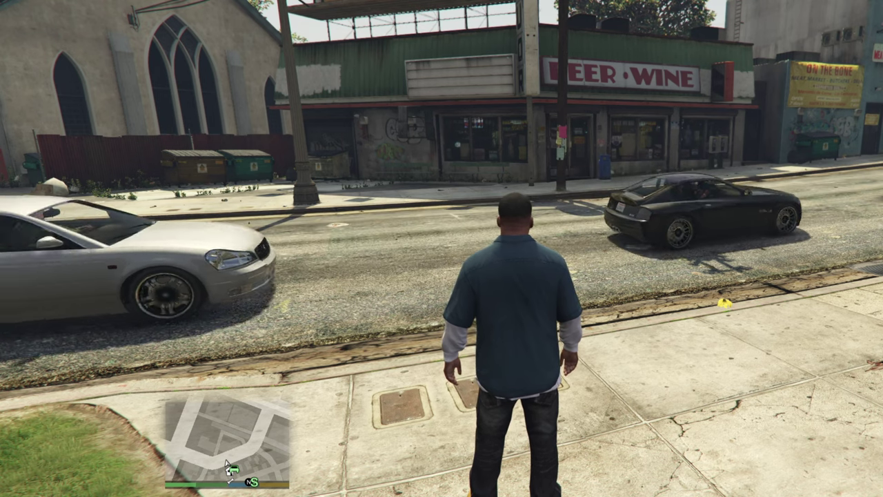
- Open the trainer with F4 and enter its Vehicle Spawning menu
{"action": "key", "text": "F4"}
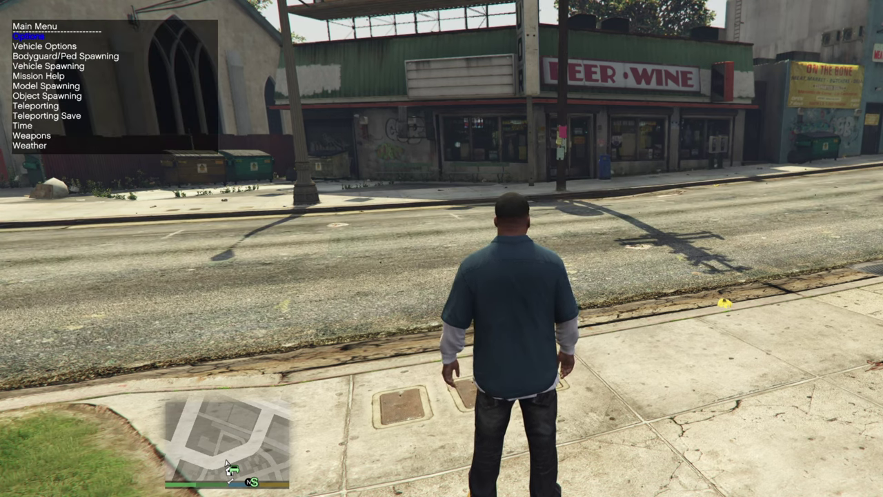
{"action": "key", "text": "Down"}
{"action": "key", "text": "Down"}
{"action": "key", "text": "Down"}
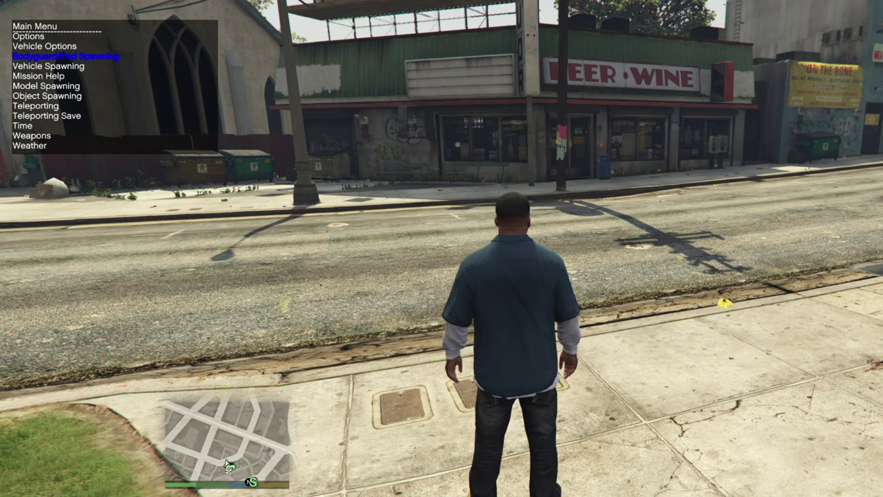
{"action": "key", "text": "Up"}
{"action": "key", "text": "Down"}
{"action": "key", "text": "Up"}
{"action": "key", "text": "Down"}
{"action": "key", "text": "Up"}
{"action": "key", "text": "Up"}
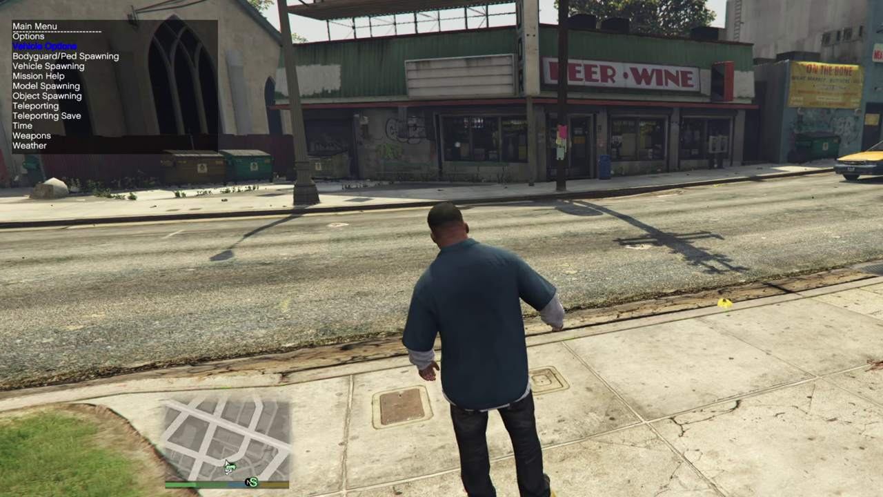
{"action": "key", "text": "Down"}
{"action": "key", "text": "Down"}
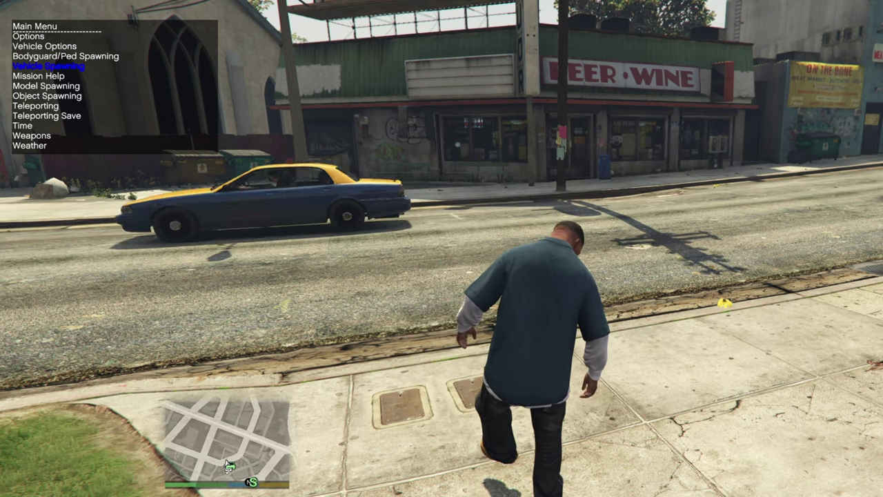
{"action": "key", "text": "Return"}
- Open Added Vehicles Menu and highlight the 2018 Civic Type R(FK8) entry
{"action": "key", "text": "Up"}
{"action": "key", "text": "Up"}
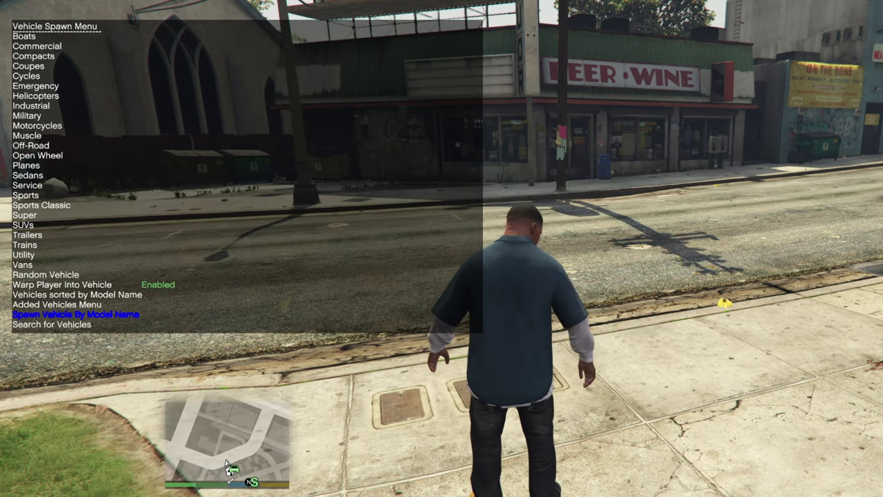
{"action": "key", "text": "Up"}
{"action": "key", "text": "Return"}
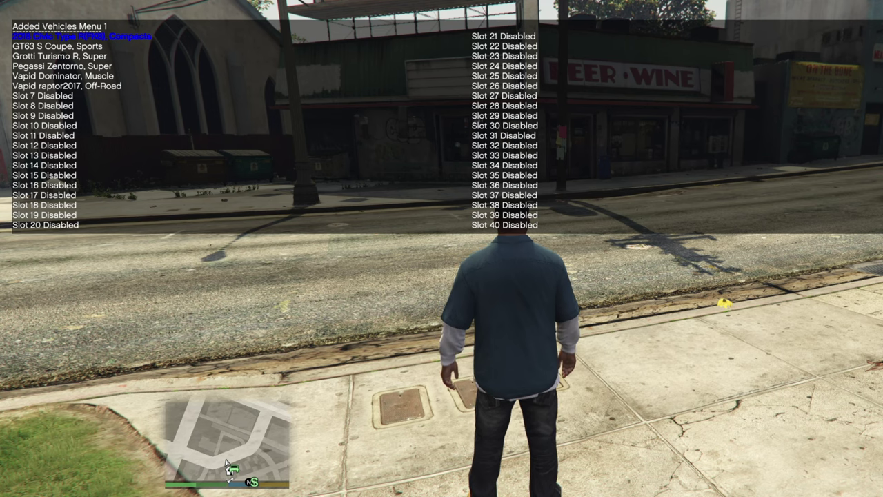
{"action": "key", "text": "Down"}
{"action": "key", "text": "Up"}
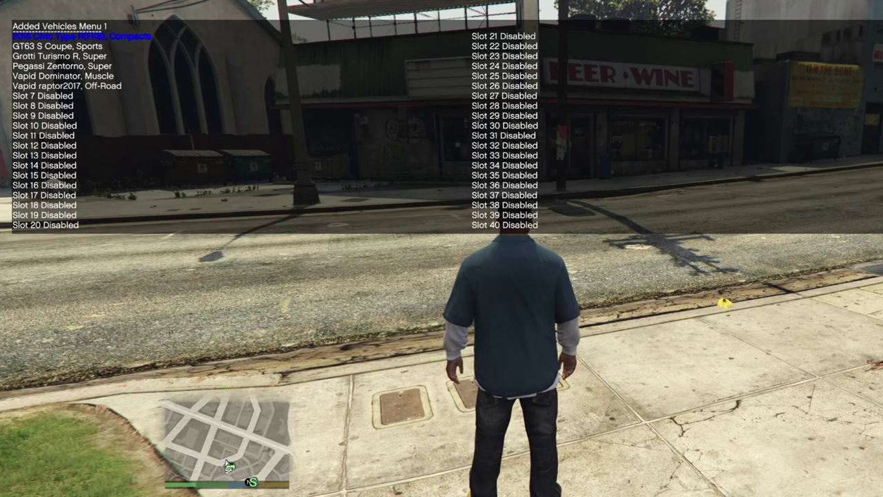
{"action": "key", "text": "Down"}
{"action": "key", "text": "Up"}
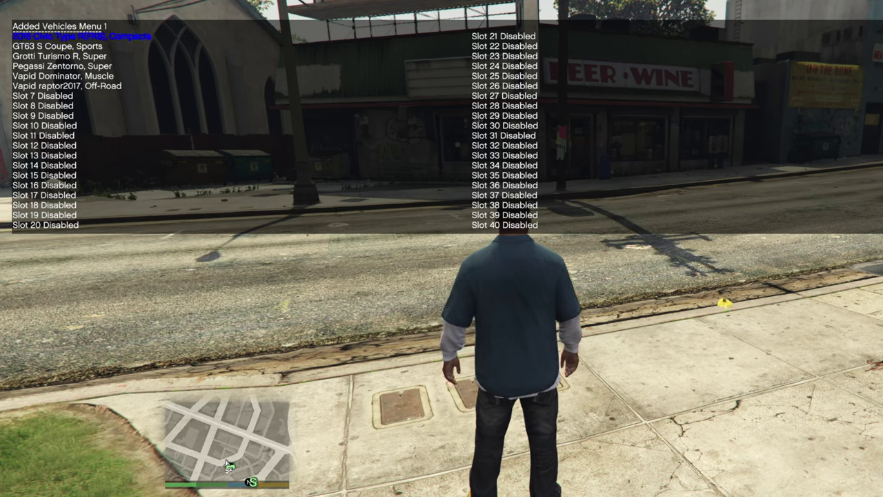
- Spawn the 2018 Civic Type R(FK8) five times in different colours, then return to the Main Menu
{"action": "key", "text": "Return"}
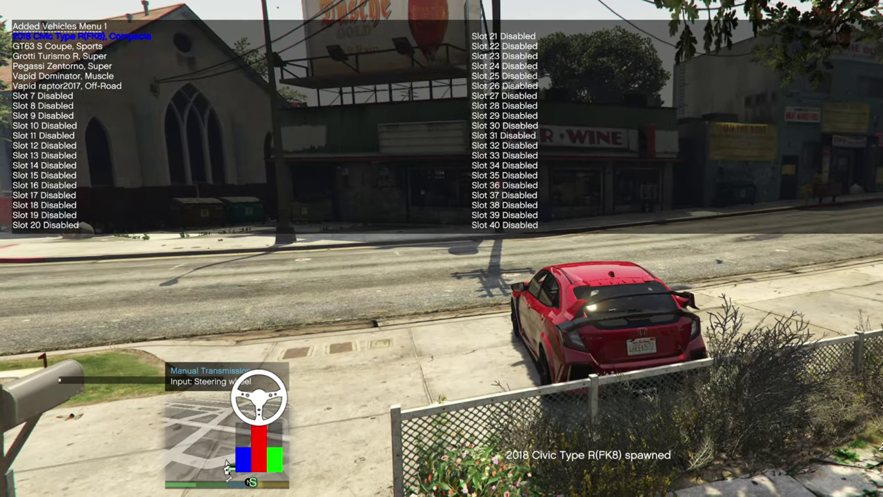
{"action": "key", "text": "Return"}
{"action": "key", "text": "Return"}
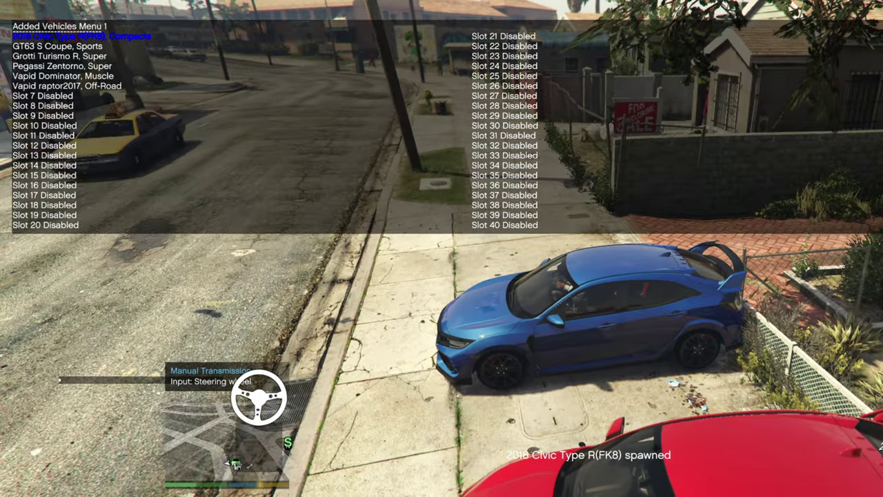
{"action": "key", "text": "Return"}
{"action": "key", "text": "Return"}
{"action": "key", "text": "Return"}
{"action": "key", "text": "Return"}
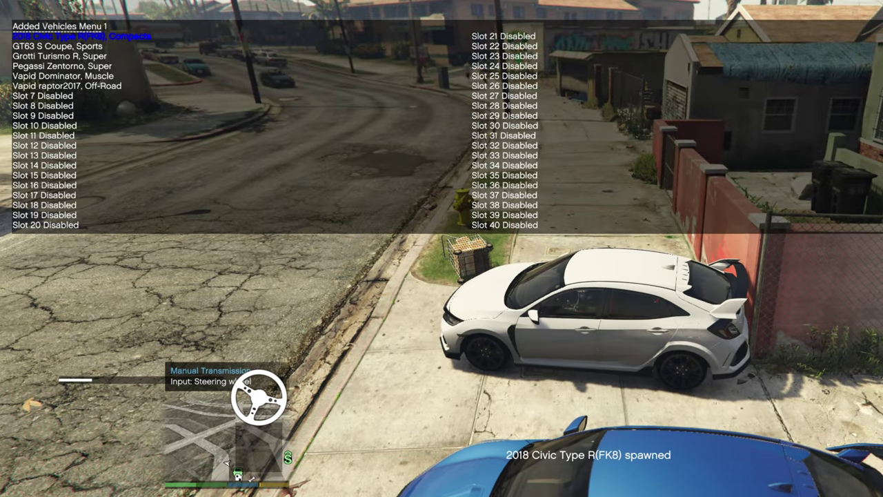
{"action": "key", "text": "Return"}
{"action": "key", "text": "Return"}
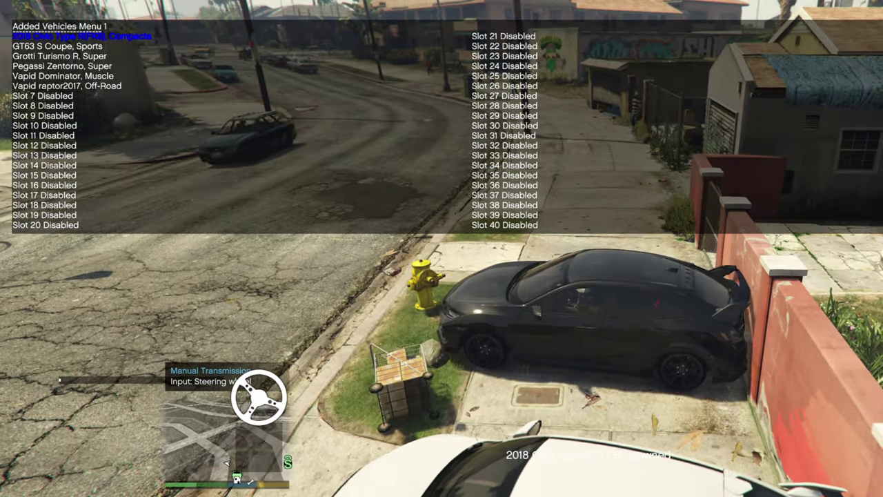
{"action": "key", "text": "Return"}
{"action": "key", "text": "Return"}
{"action": "key", "text": "Return"}
{"action": "key", "text": "Return"}
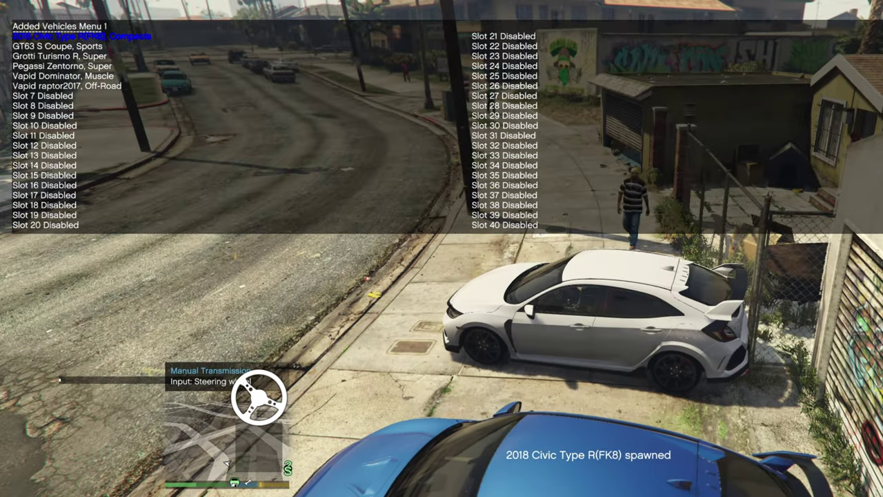
{"action": "key", "text": "BackSpace"}
{"action": "key", "text": "BackSpace"}
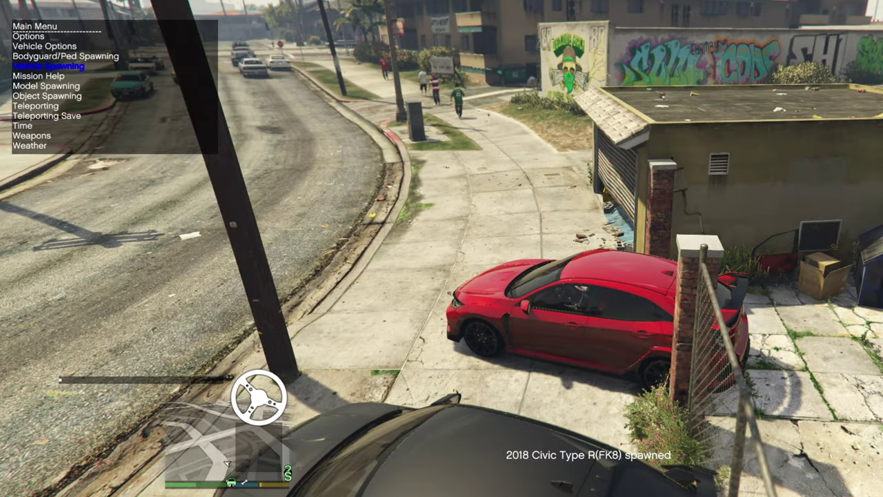
- Reverse the red Civic into the road, turn it and drive along the street
{"action": "key", "text": "s"}
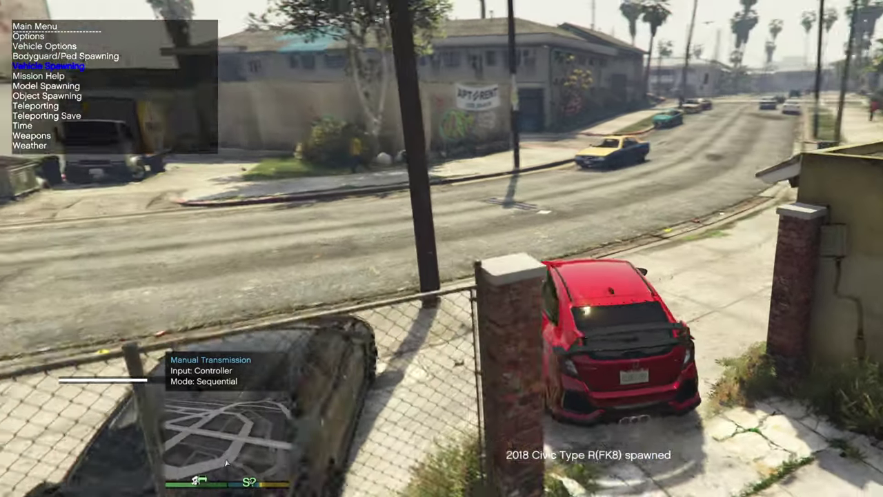
{"action": "key", "text": "a"}
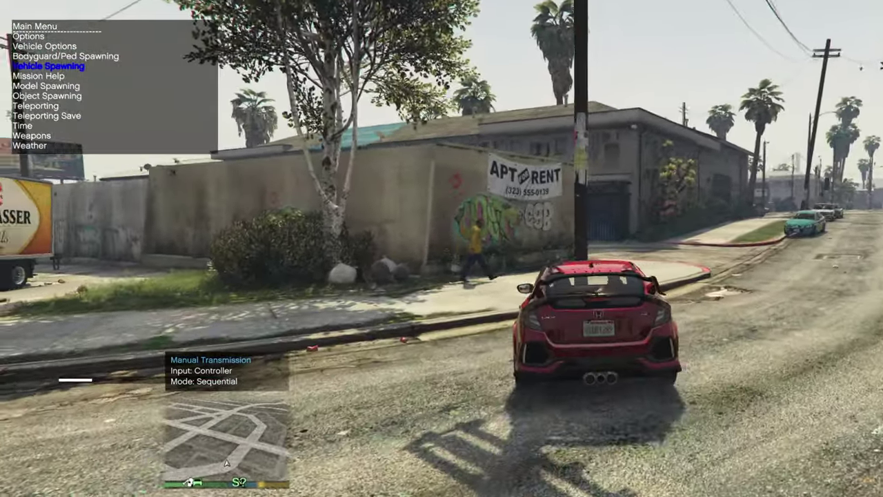
{"action": "key", "text": "w"}
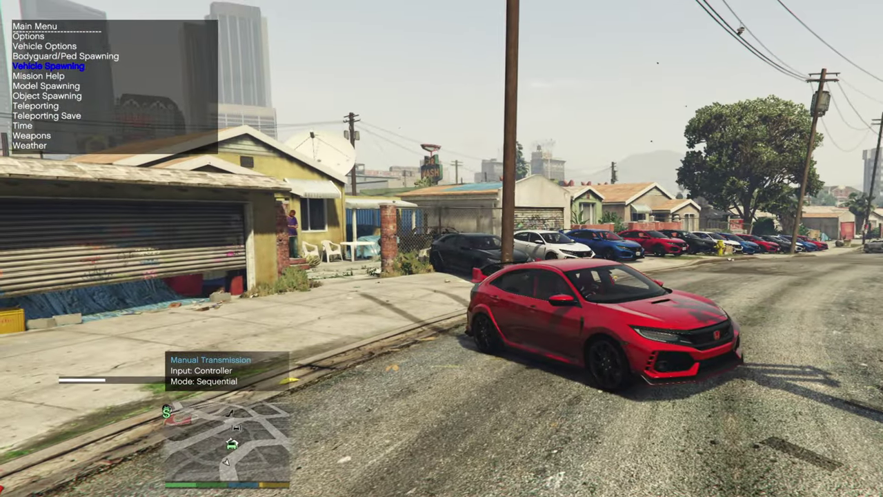